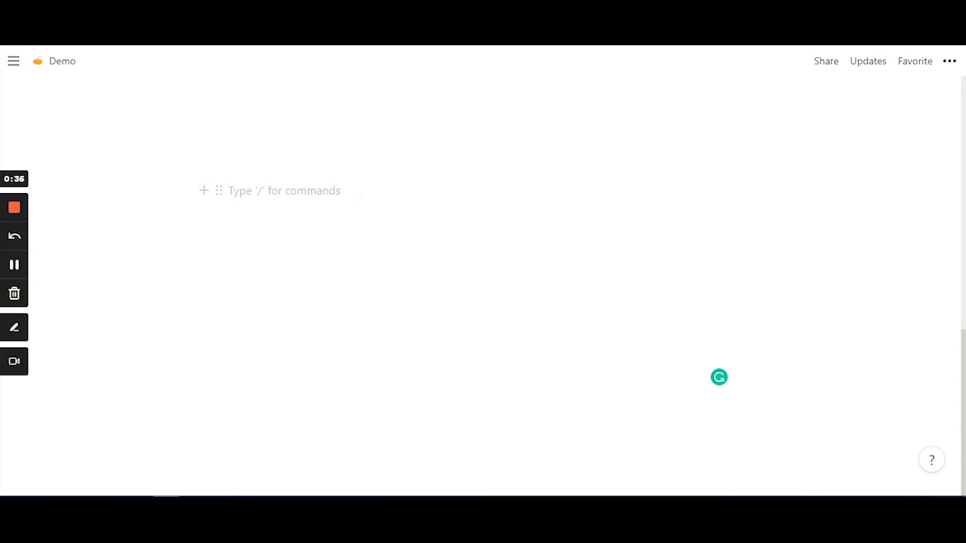
Step: Insert an inline table database into the empty line of the page and narrow its Name column
{"action": "type", "text": "/database"}
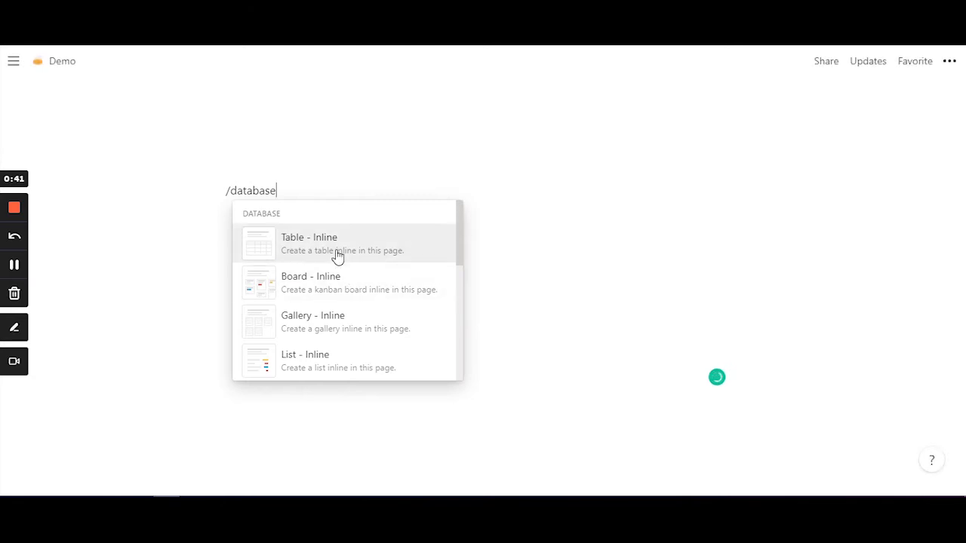
{"action": "scroll", "coordinate": [335, 291], "scroll_direction": "down", "scroll_amount": 3}
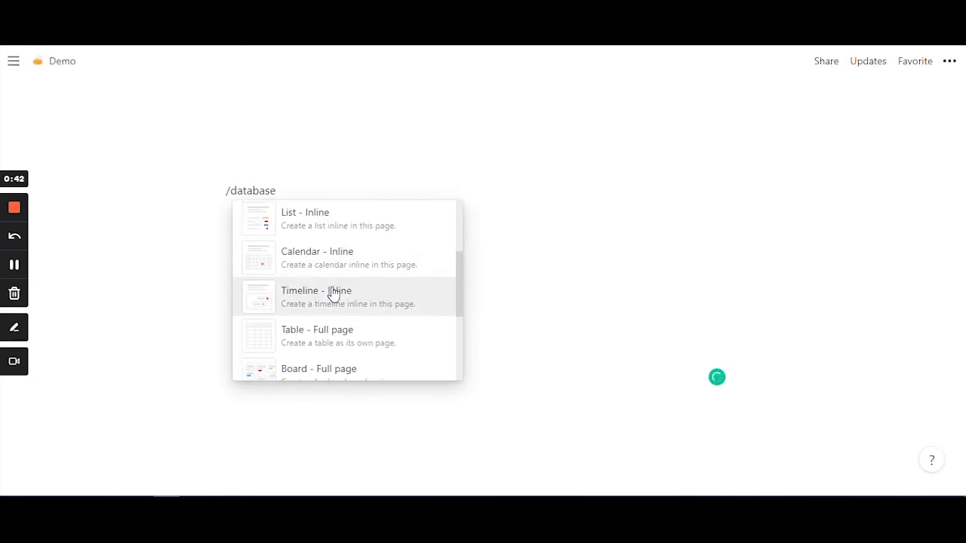
{"action": "scroll", "coordinate": [339, 302], "scroll_direction": "up", "scroll_amount": 2}
{"action": "scroll", "coordinate": [355, 310], "scroll_direction": "down", "scroll_amount": 2}
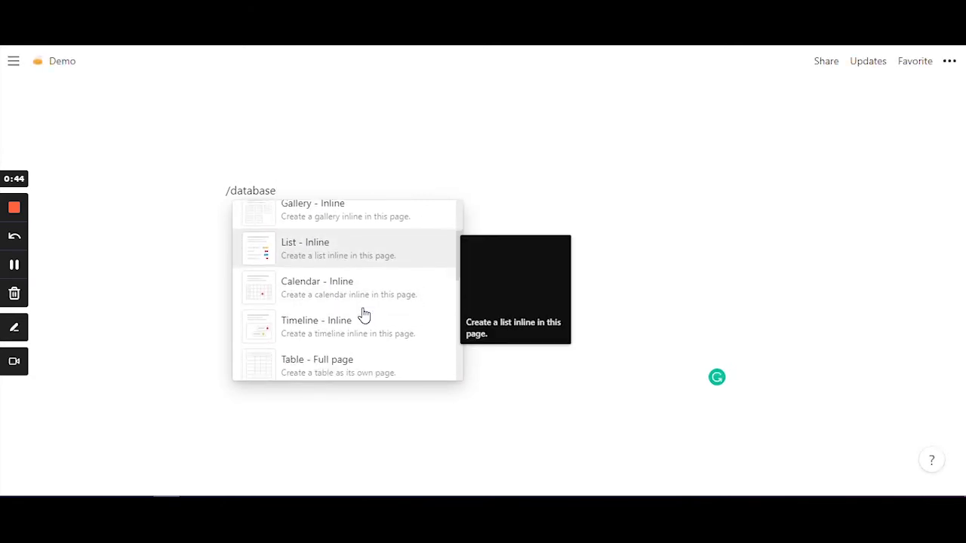
{"action": "scroll", "coordinate": [359, 301], "scroll_direction": "up", "scroll_amount": 1}
{"action": "scroll", "coordinate": [361, 284], "scroll_direction": "up", "scroll_amount": 3}
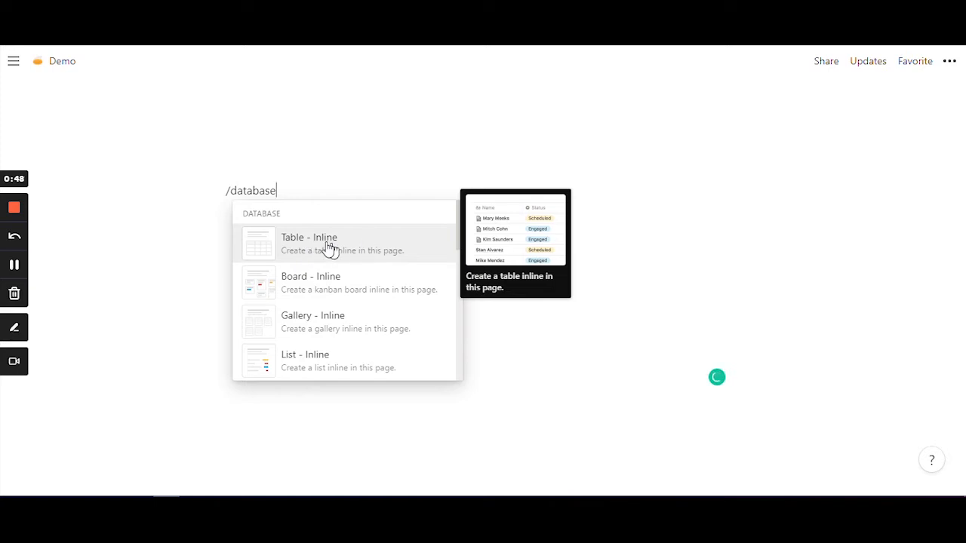
{"action": "left_click", "coordinate": [349, 249]}
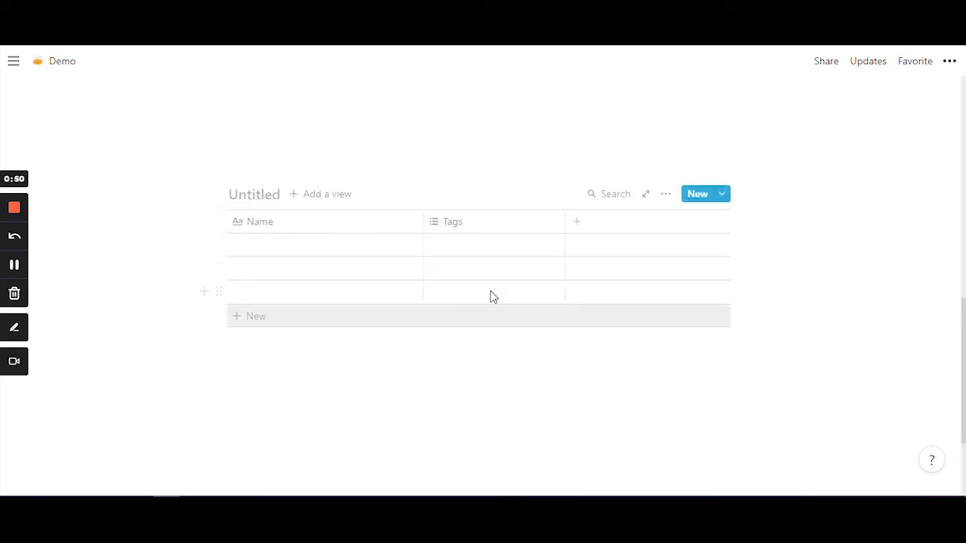
{"action": "left_click_drag", "start_coordinate": [423, 221], "coordinate": [382, 224]}
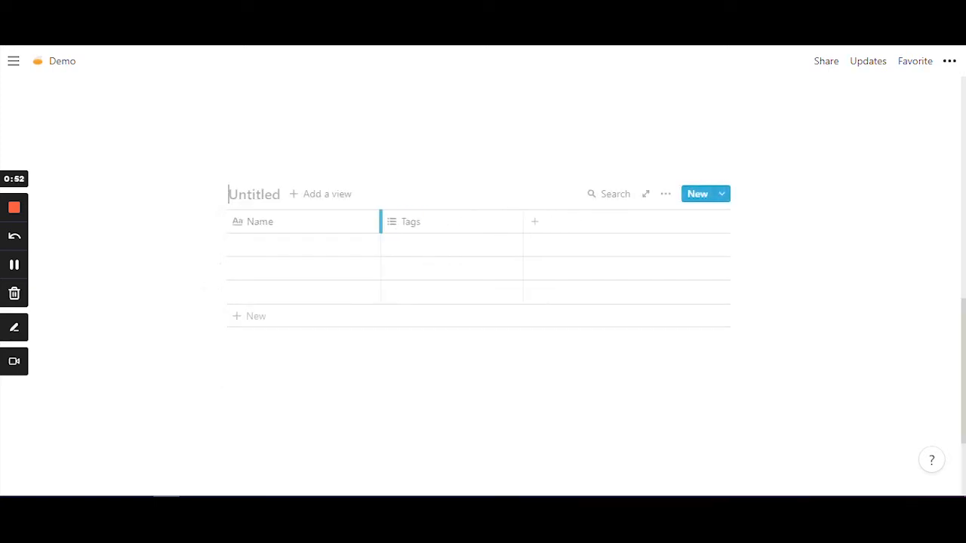
{"action": "left_click", "coordinate": [445, 227]}
{"action": "mouse_move", "coordinate": [423, 291]}
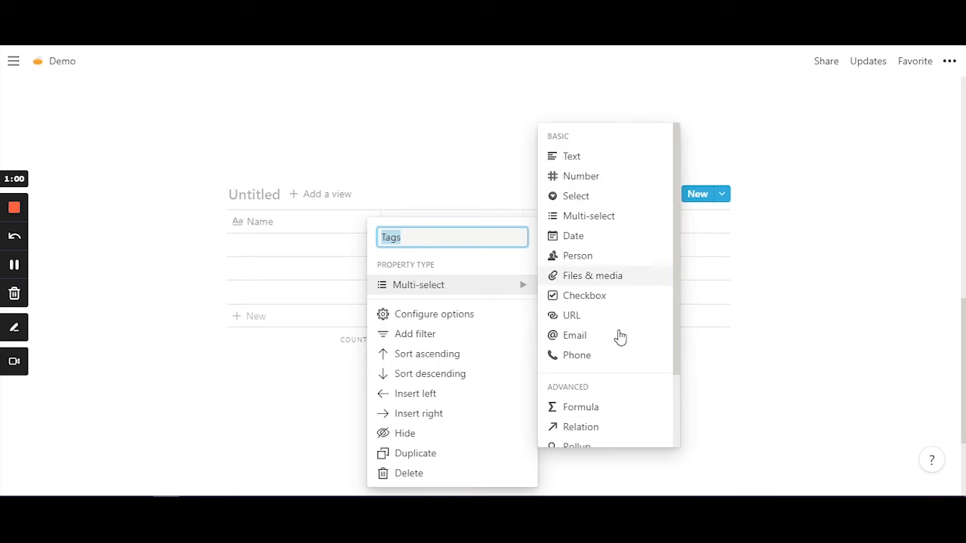
{"action": "left_click", "coordinate": [406, 176]}
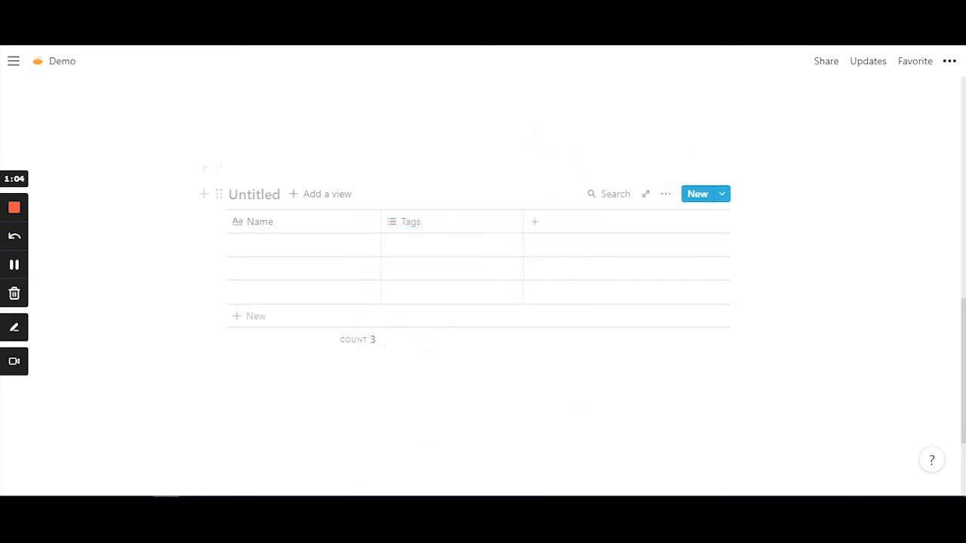
Step: Title the inline table RECIPES and rename its Name column to DISH
{"action": "type", "text": "RE"}
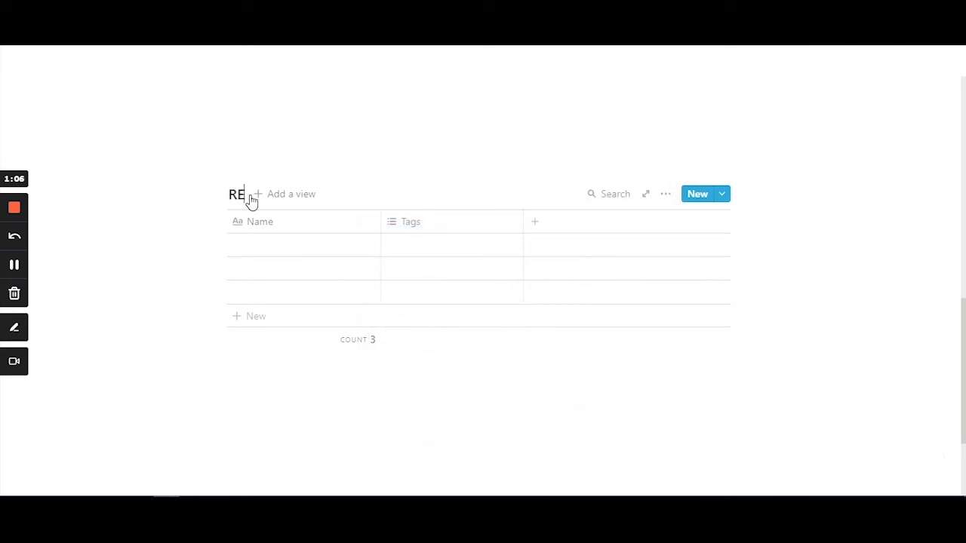
{"action": "type", "text": "CIPES"}
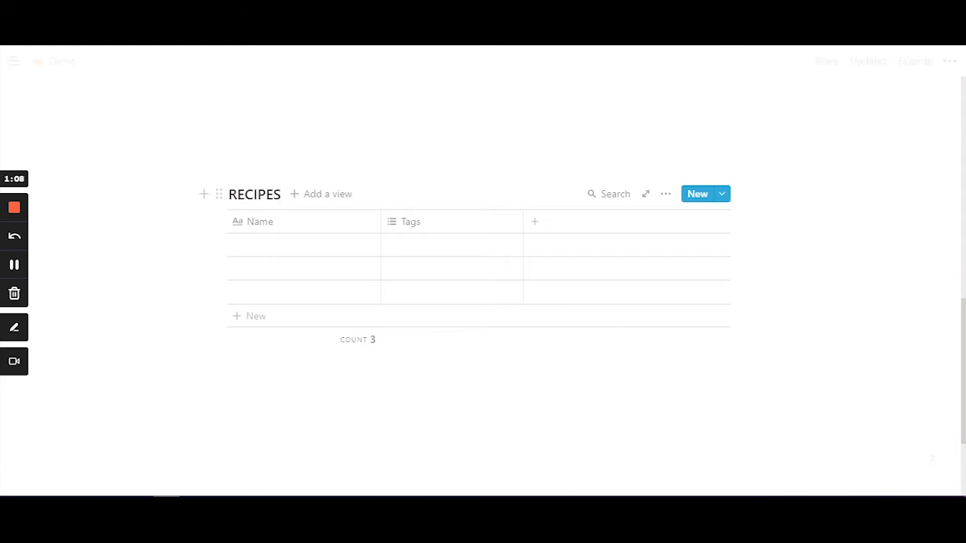
{"action": "left_click", "coordinate": [274, 228]}
{"action": "type", "text": "DISH"}
{"action": "key", "text": "Return"}
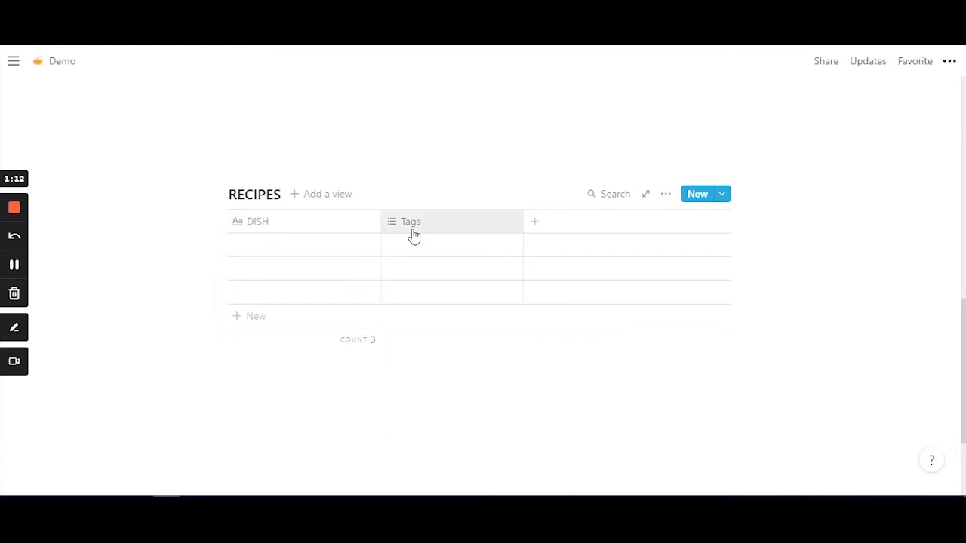
Step: Rename the Tags column to TYPE and change its property type to Select
{"action": "left_click", "coordinate": [413, 236]}
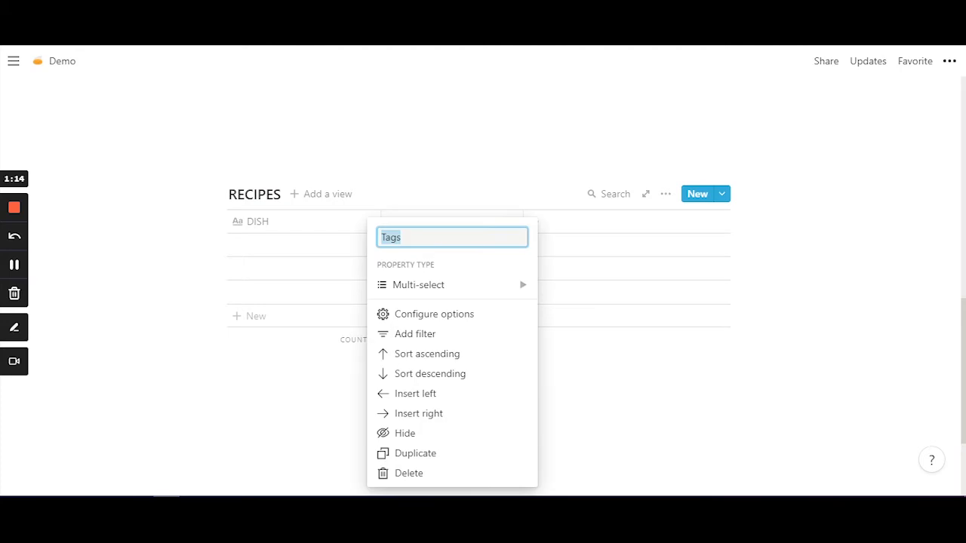
{"action": "type", "text": "TYPE"}
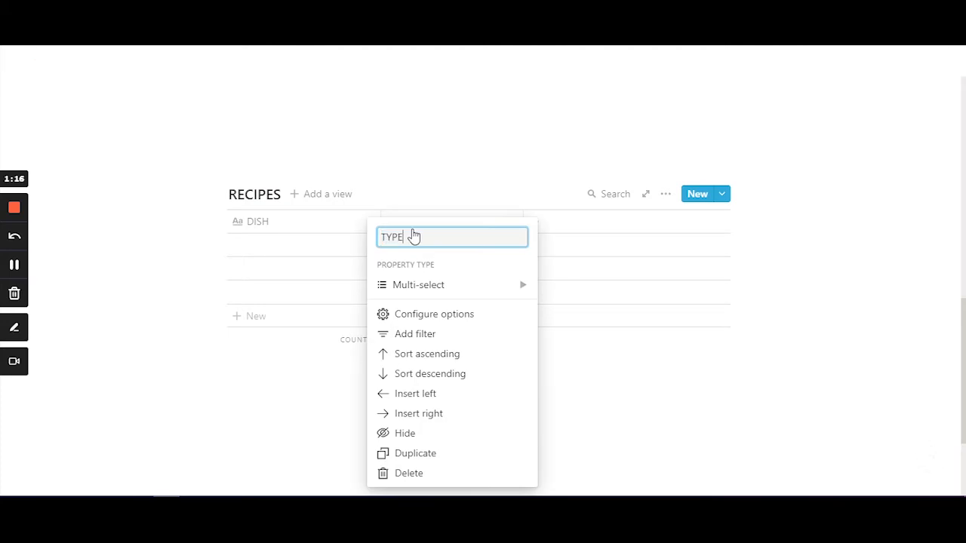
{"action": "key", "text": "Return"}
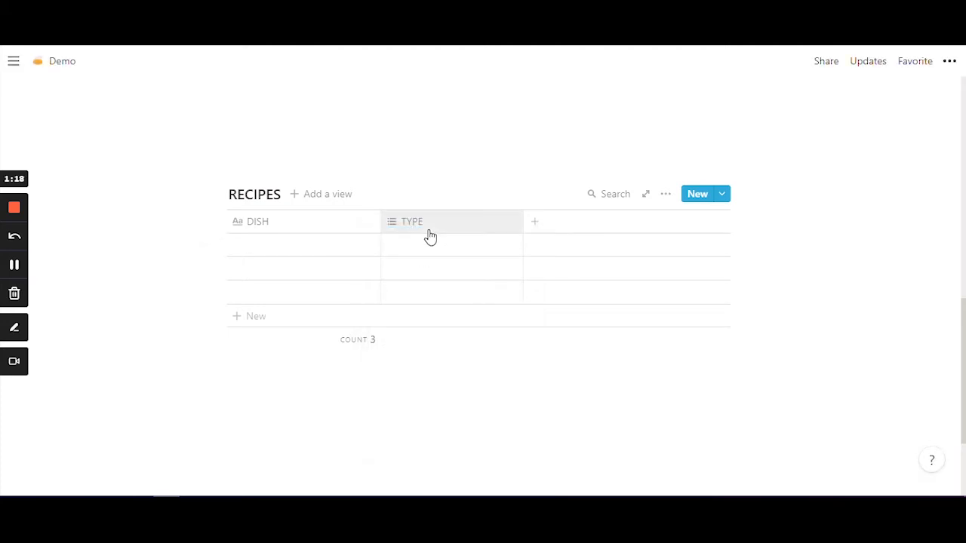
{"action": "left_click", "coordinate": [430, 238]}
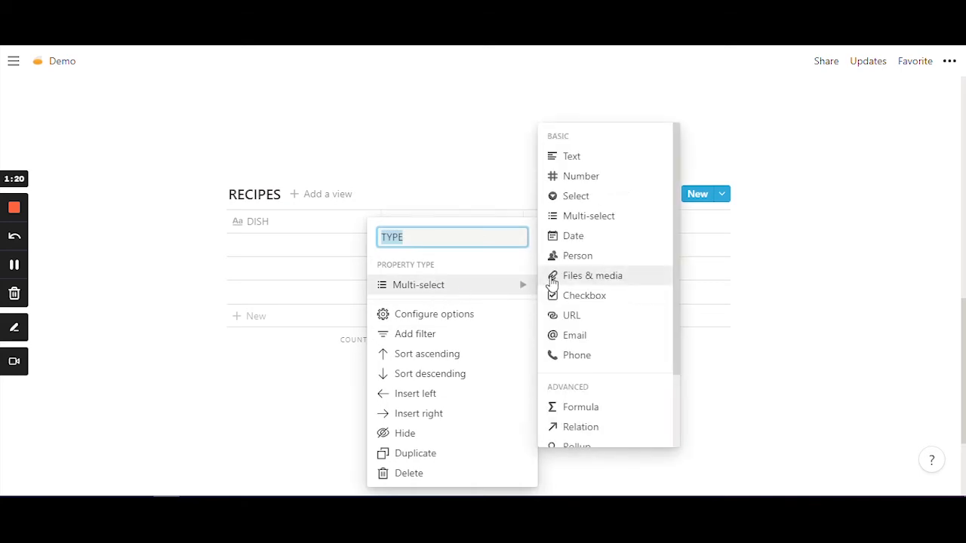
{"action": "left_click", "coordinate": [595, 197]}
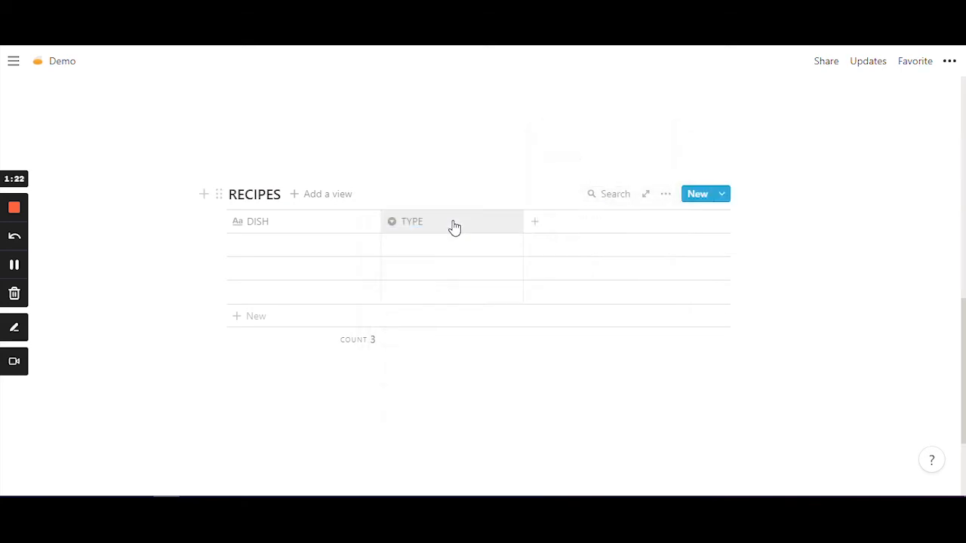
Step: Enter Pizza as the dish in the first row of the RECIPES table
{"action": "left_click", "coordinate": [290, 247]}
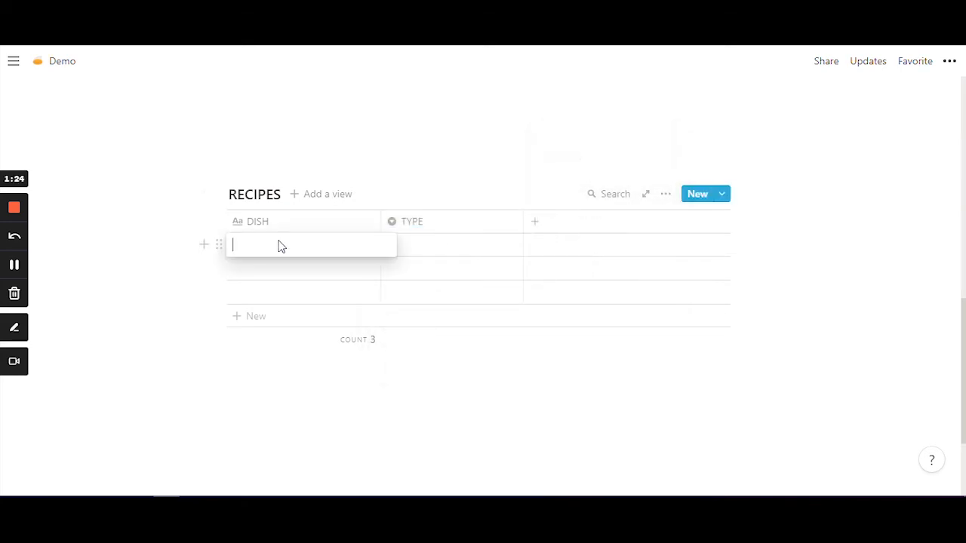
{"action": "type", "text": "P"}
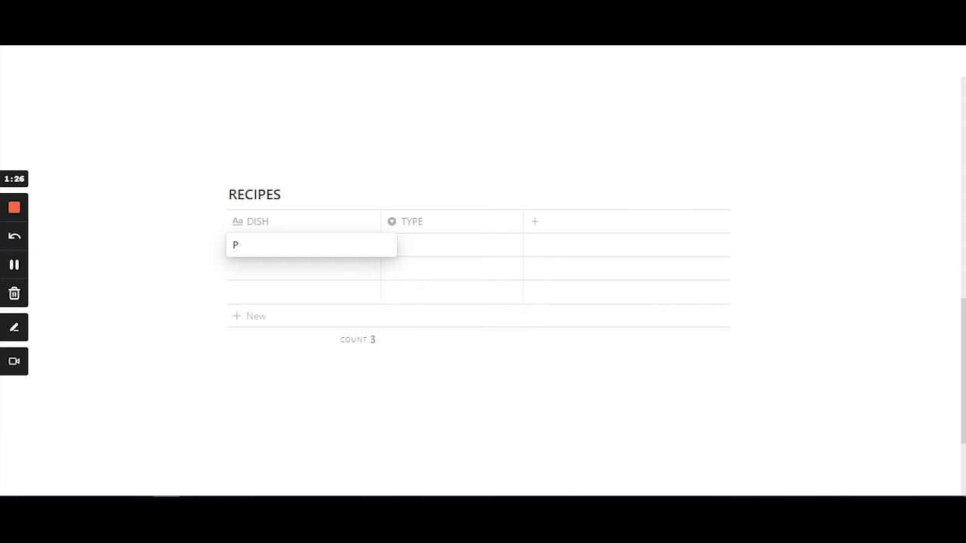
{"action": "type", "text": "izaa"}
{"action": "key", "text": "Return"}
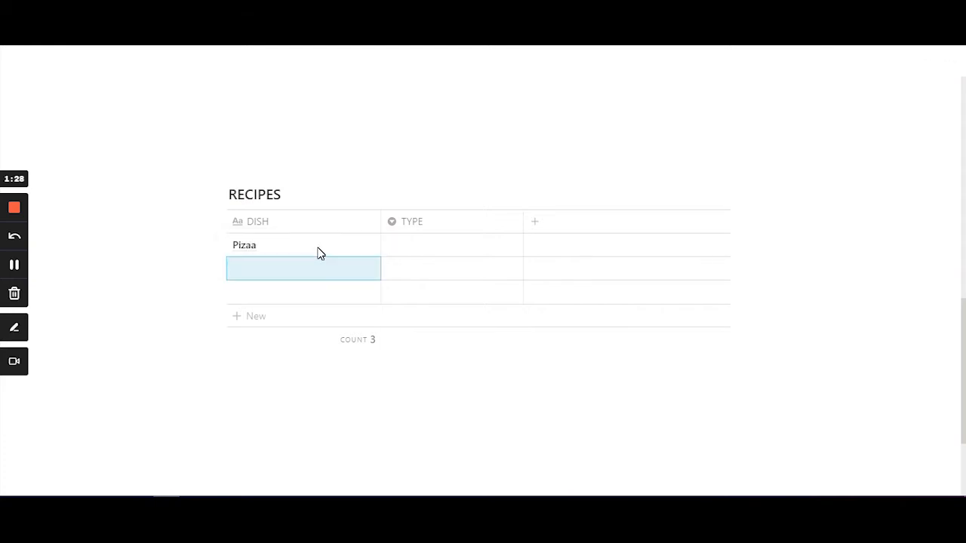
{"action": "left_click", "coordinate": [321, 251]}
{"action": "key", "text": "BackSpace"}
{"action": "key", "text": "BackSpace"}
{"action": "key", "text": "BackSpace"}
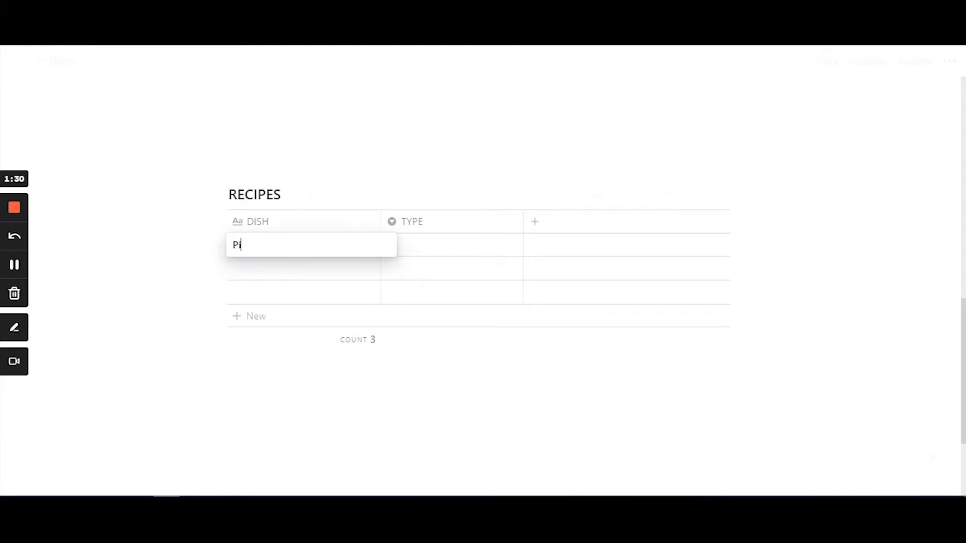
{"action": "key", "text": "Return"}
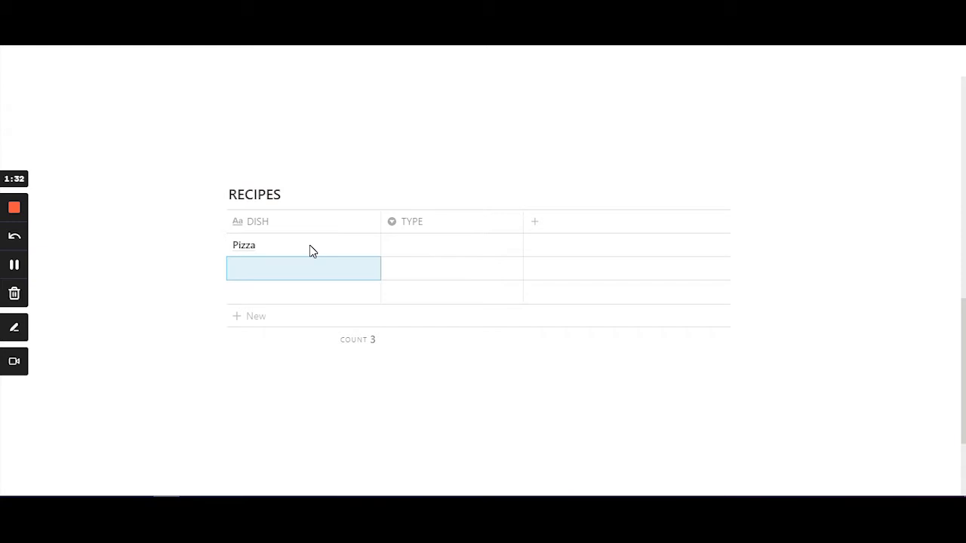
Step: Enter Pasta and Ice Cream as the dishes in the second and third rows
{"action": "left_click", "coordinate": [277, 274]}
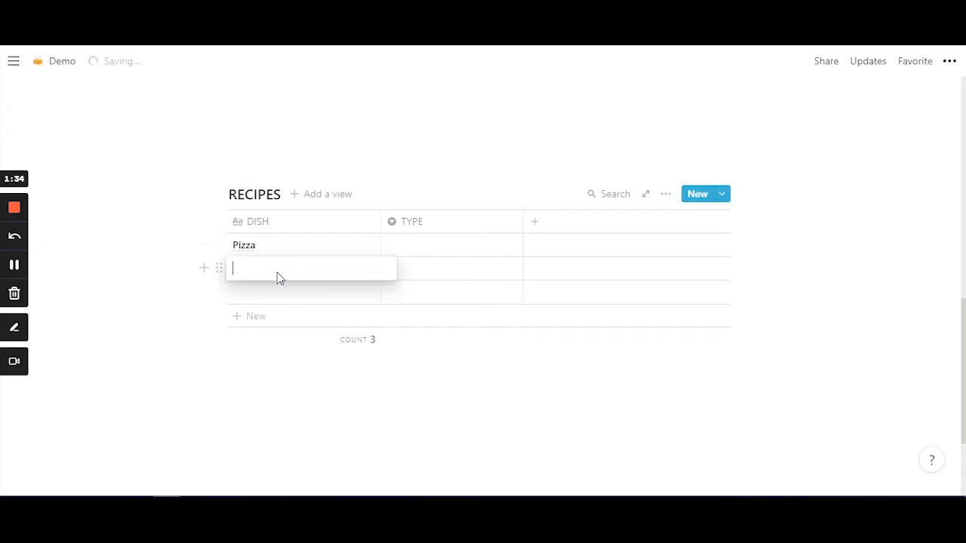
{"action": "type", "text": "pa"}
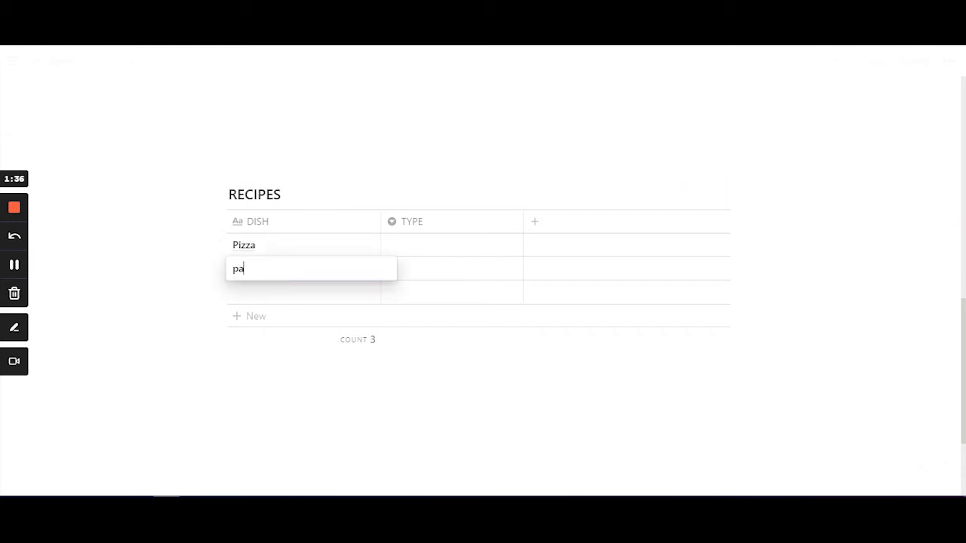
{"action": "key", "text": "BackSpace"}
{"action": "key", "text": "BackSpace"}
{"action": "key", "text": "BackSpace"}
{"action": "type", "text": "Pasta"}
{"action": "key", "text": "Return"}
{"action": "type", "text": "Ice Cream"}
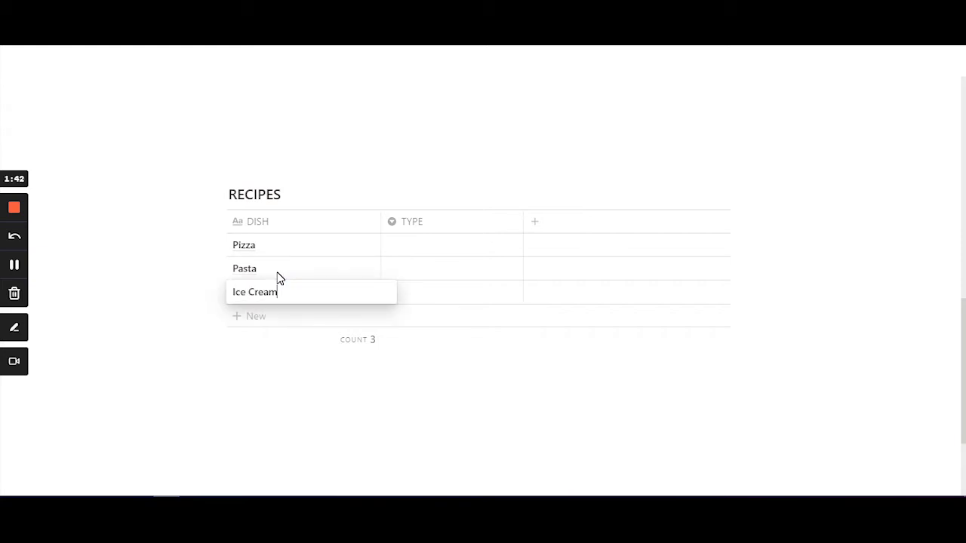
{"action": "key", "text": "Return"}
Step: Add Fried Rice and Granola as dishes in two new rows below Ice Cream
{"action": "type", "text": "Frie"}
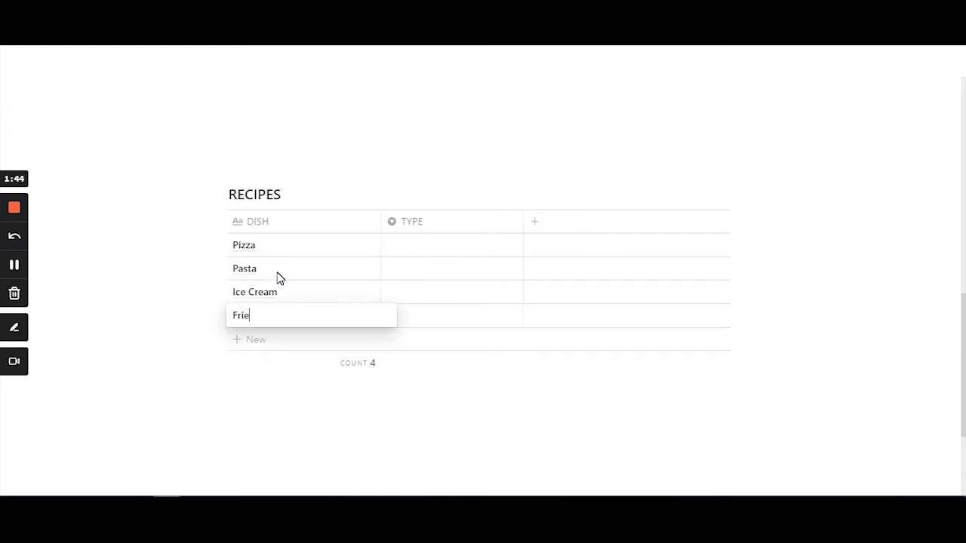
{"action": "type", "text": "d Rice"}
{"action": "key", "text": "Return"}
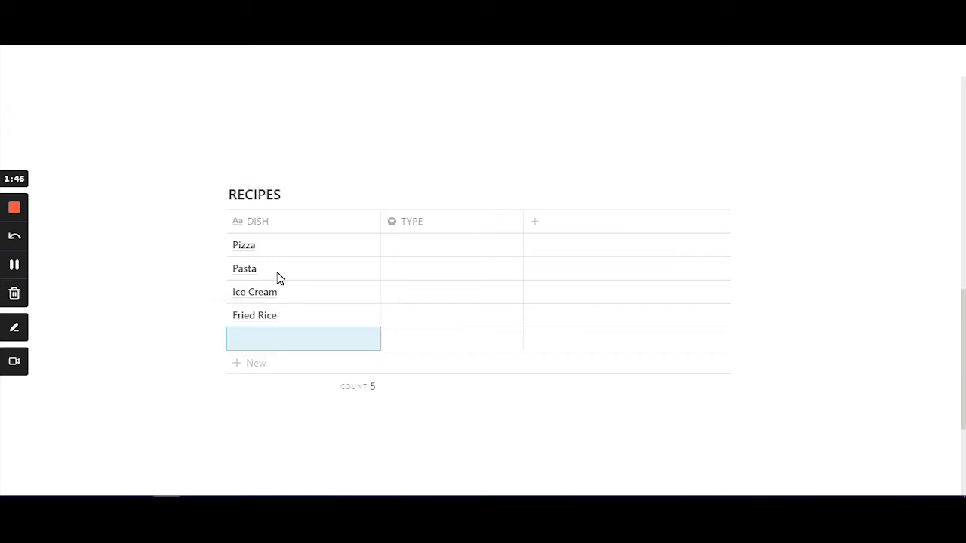
{"action": "type", "text": "Granola"}
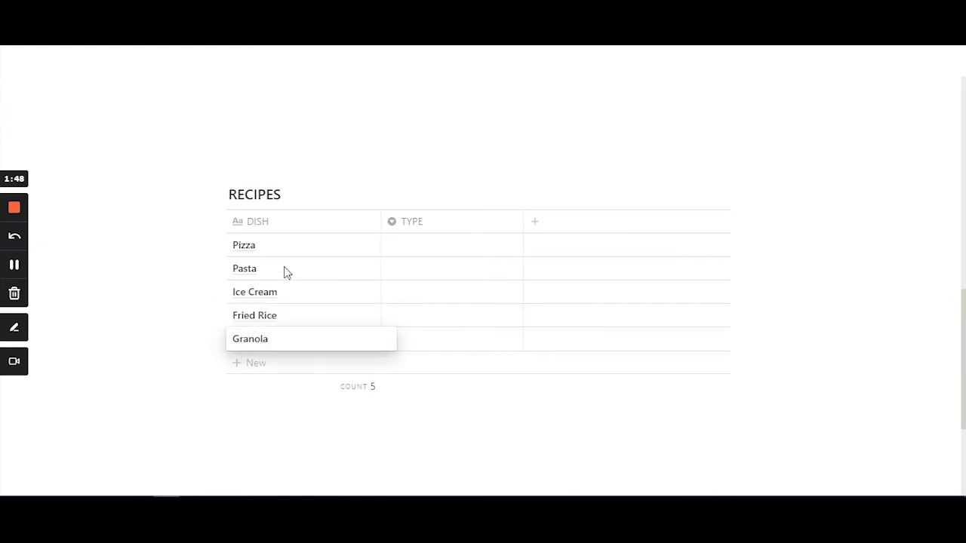
{"action": "key", "text": "Escape"}
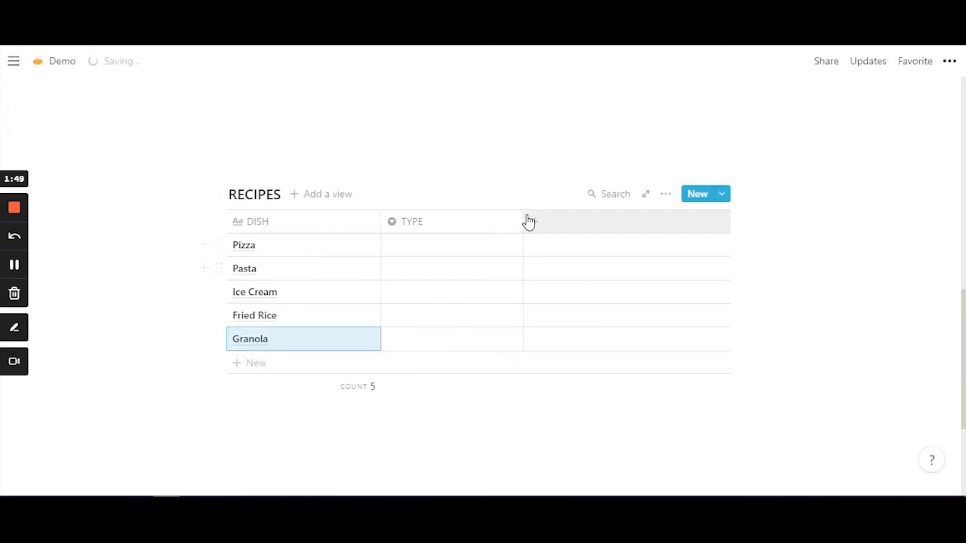
Step: Create a Snack option as the TYPE of Pizza and assign the same option to Pasta
{"action": "left_click", "coordinate": [416, 250]}
{"action": "key", "text": "Escape"}
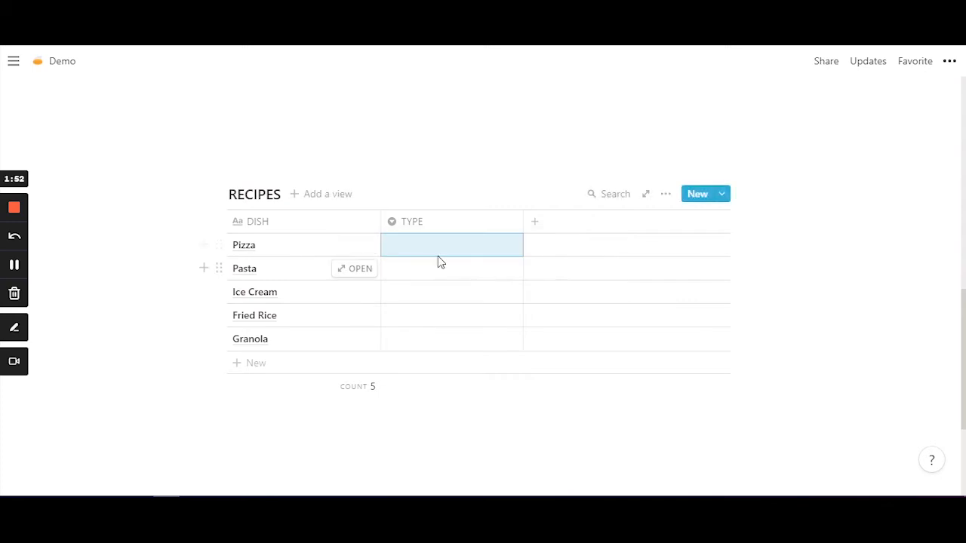
{"action": "key", "text": "Return"}
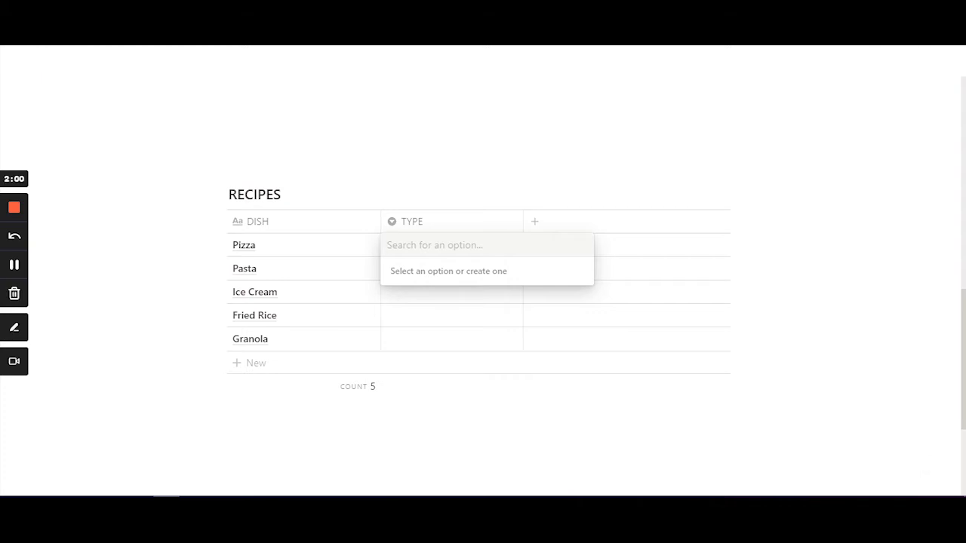
{"action": "type", "text": "Snack"}
{"action": "key", "text": "Return"}
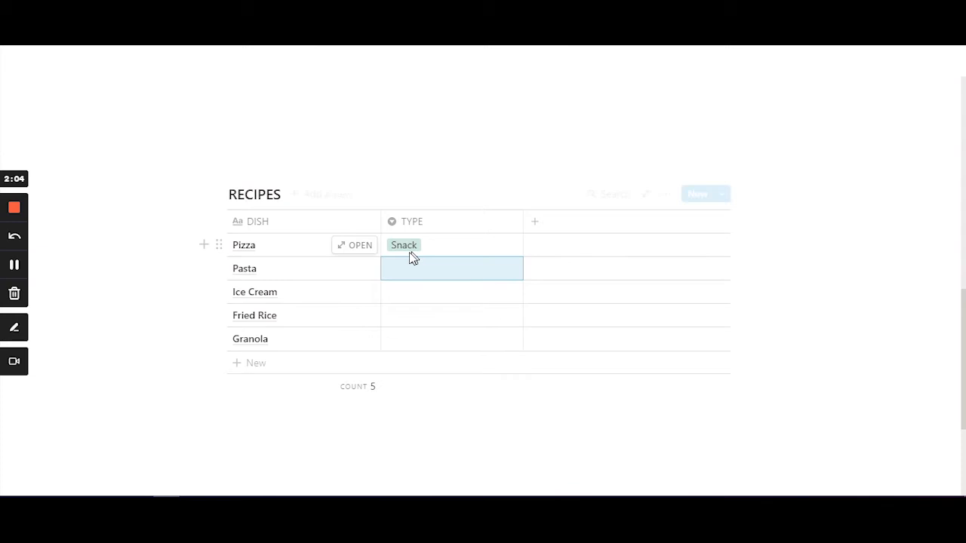
{"action": "left_click", "coordinate": [405, 274]}
{"action": "left_click", "coordinate": [423, 317]}
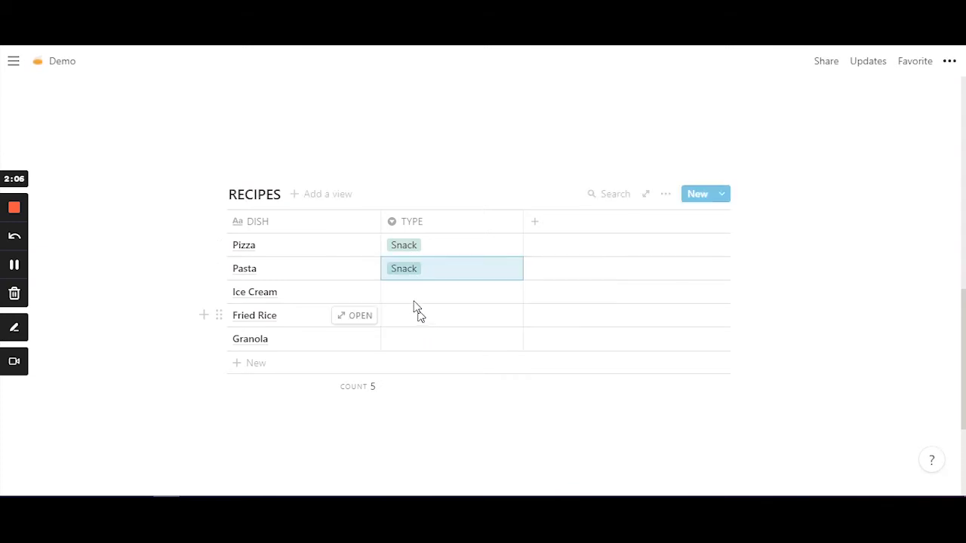
Step: Create a Dessert option and assign it as the TYPE of Ice Cream
{"action": "key", "text": "Down"}
{"action": "key", "text": "Return"}
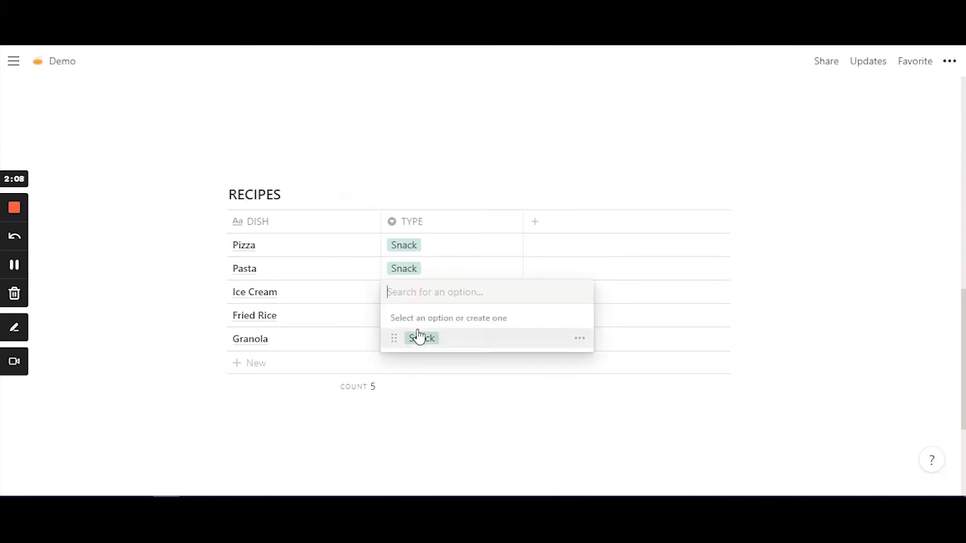
{"action": "type", "text": "Dessert"}
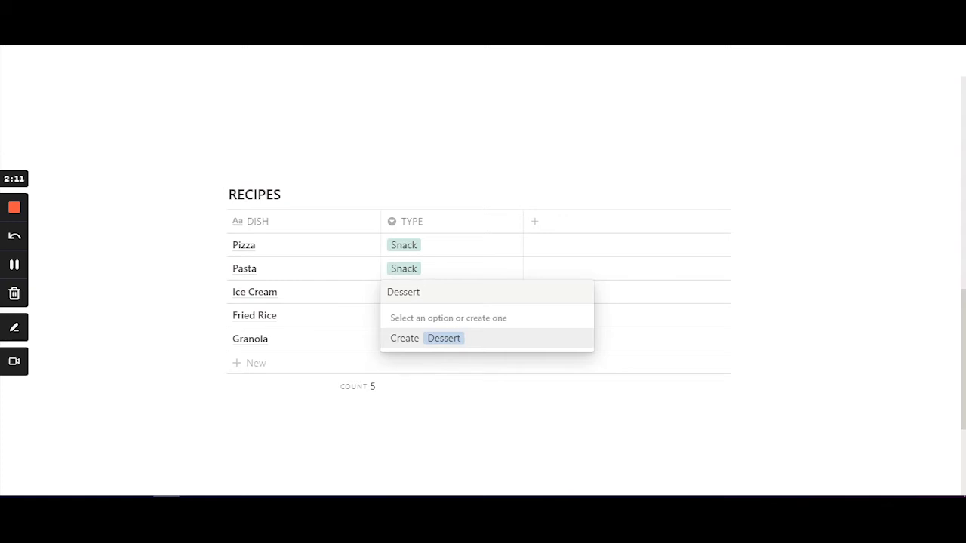
{"action": "left_click", "coordinate": [443, 341]}
Step: Create a Lunch option and assign it as the TYPE of Pasta in place of its current option
{"action": "left_click", "coordinate": [418, 321]}
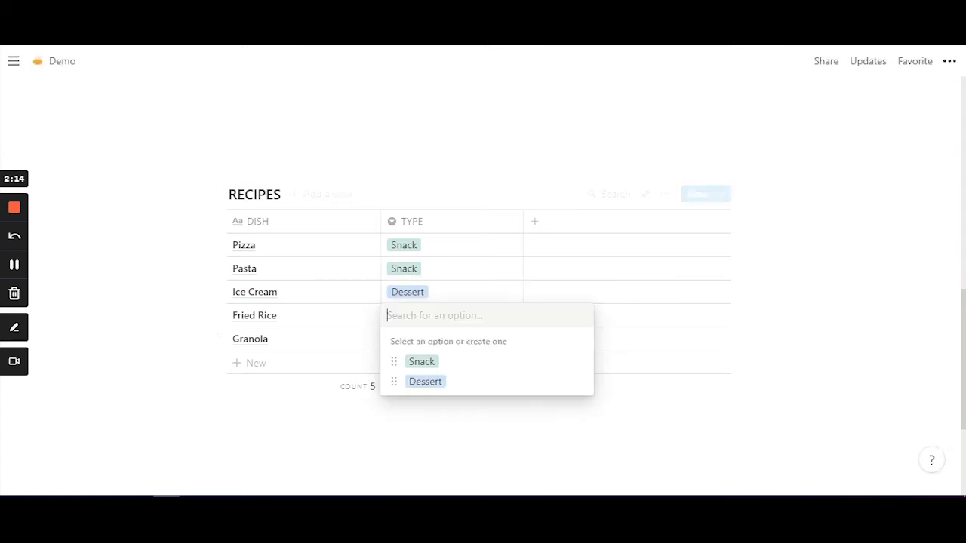
{"action": "key", "text": "Escape"}
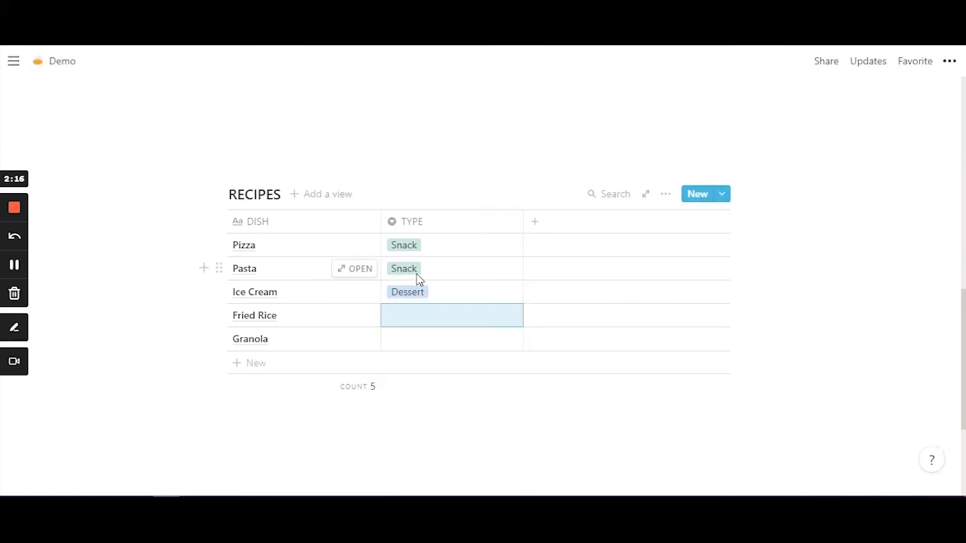
{"action": "left_click", "coordinate": [415, 278]}
{"action": "left_click", "coordinate": [424, 269]}
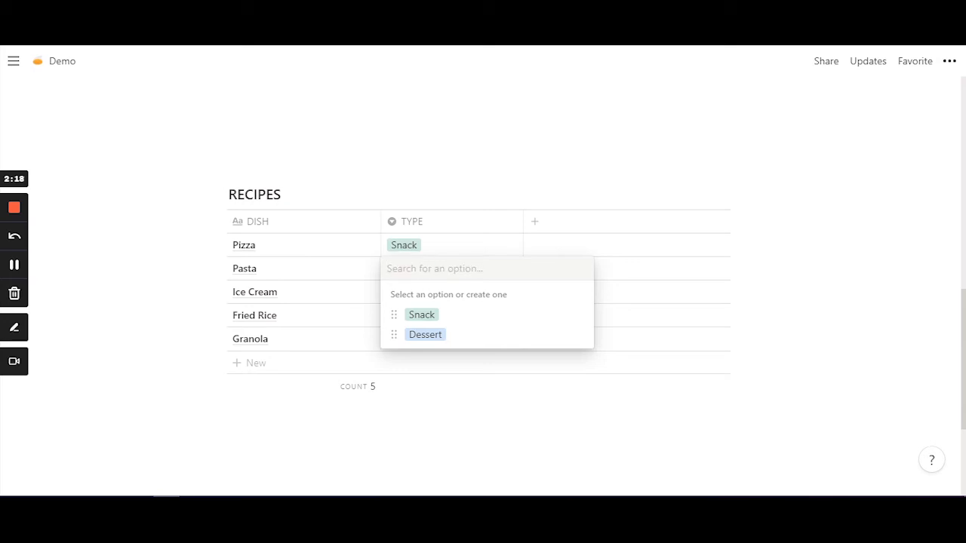
{"action": "type", "text": "Lun"}
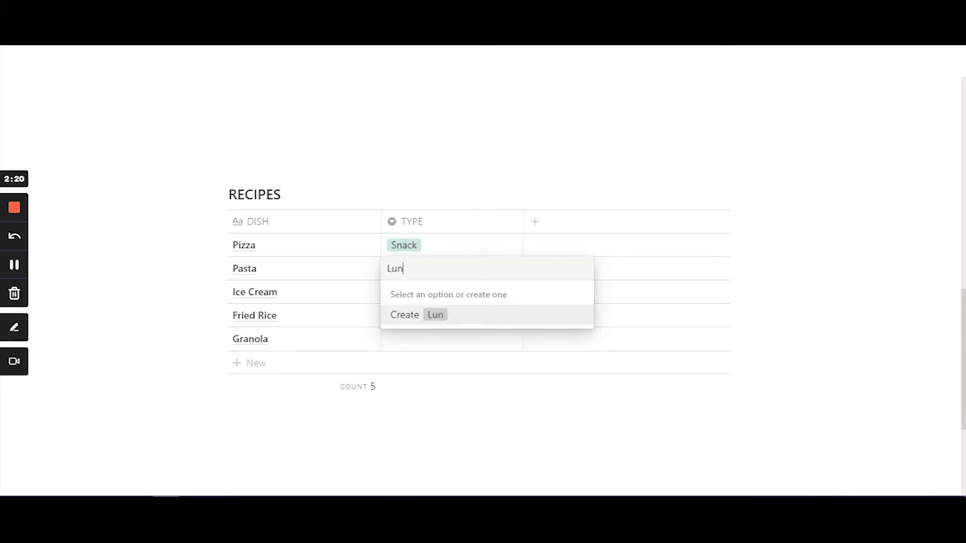
{"action": "type", "text": "ch"}
{"action": "key", "text": "Return"}
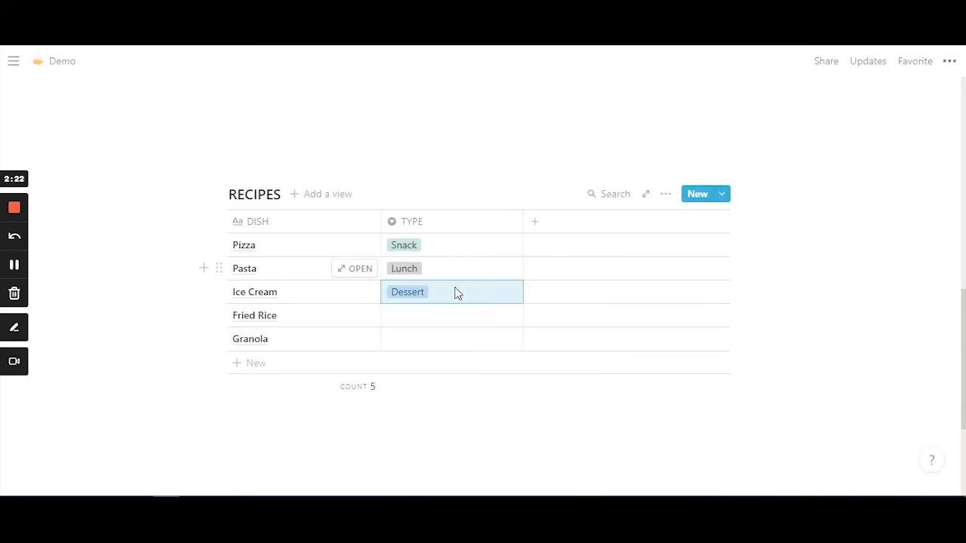
Step: Create a Dinner option and assign it as the TYPE of Fried Rice
{"action": "left_click", "coordinate": [431, 317]}
{"action": "type", "text": "Dinner"}
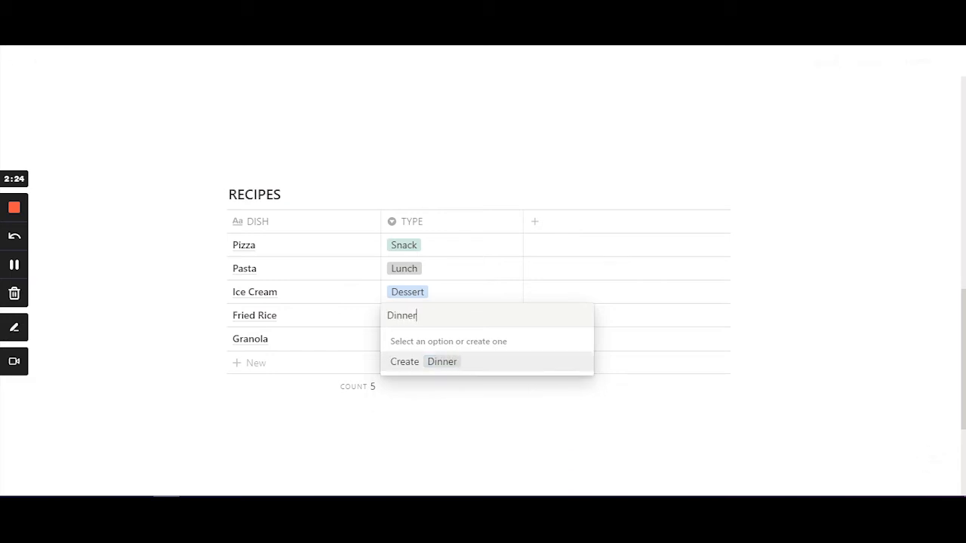
{"action": "key", "text": "Return"}
Step: Create a Breakfast option as the TYPE of Granola and delete the empty row below it
{"action": "left_click", "coordinate": [429, 341]}
{"action": "type", "text": "Breakfast"}
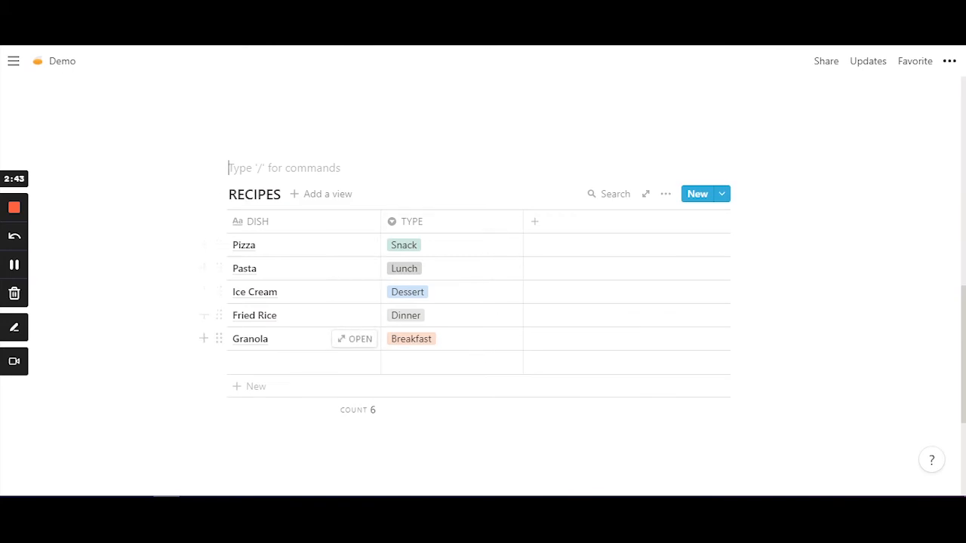
{"action": "left_click", "coordinate": [218, 362]}
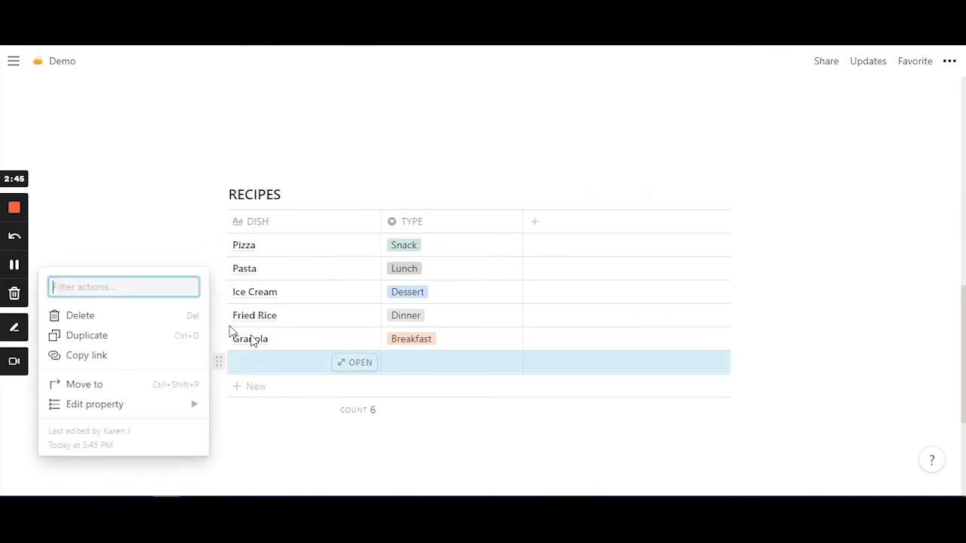
{"action": "left_click", "coordinate": [143, 320]}
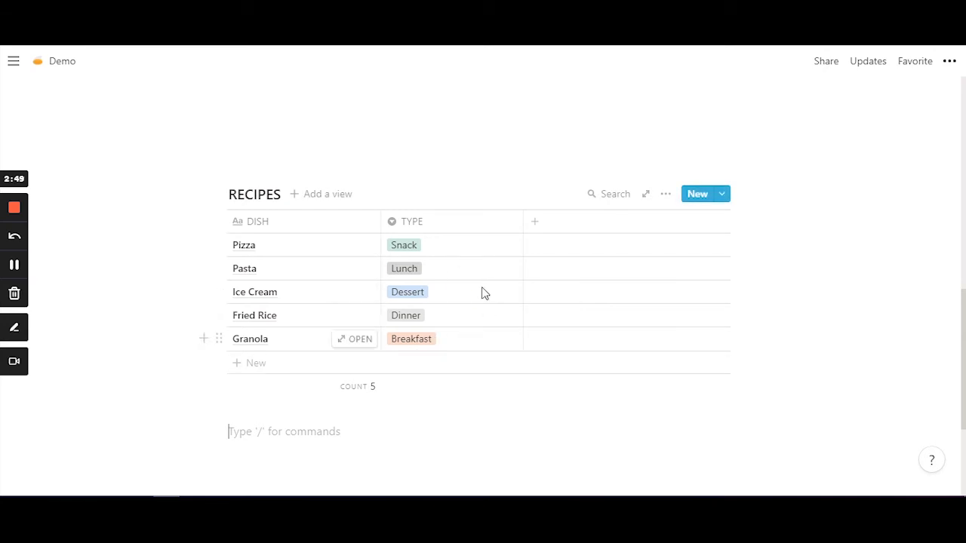
Step: Add Dosa as a new dish below Granola and assign it the TYPE Breakfast
{"action": "left_click", "coordinate": [256, 363]}
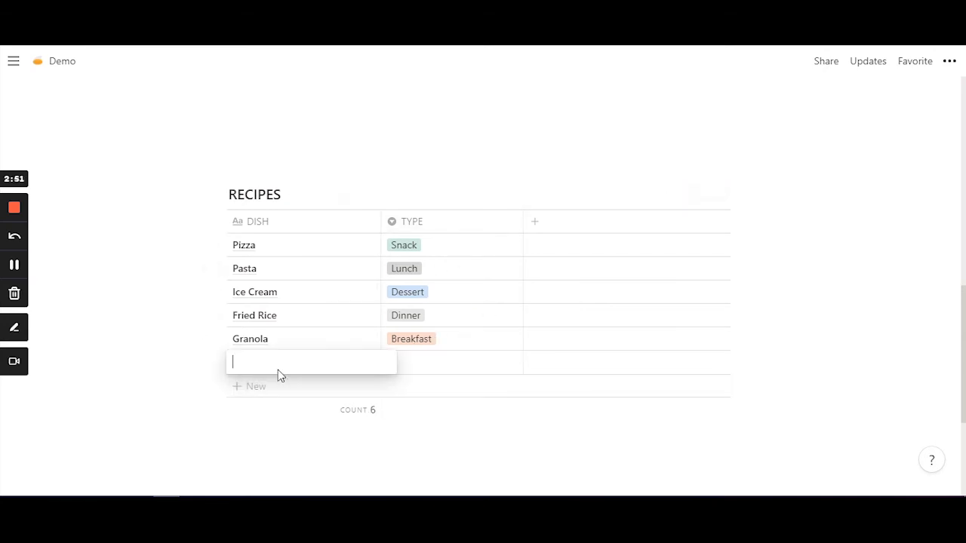
{"action": "type", "text": "Dosa"}
{"action": "left_click", "coordinate": [434, 364]}
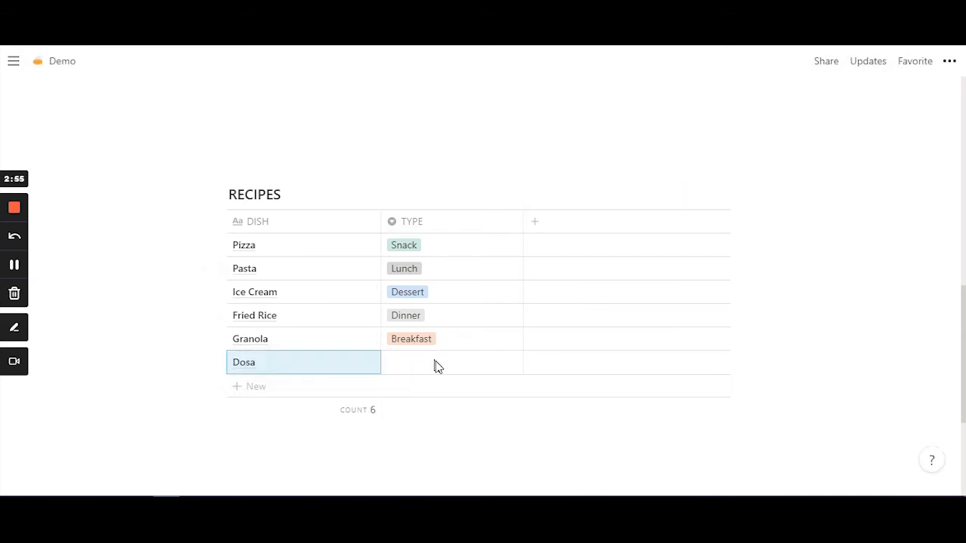
{"action": "left_click", "coordinate": [434, 340]}
Step: Add Fried Noodles as a new dish with the TYPE Lunch and delete the empty row below it
{"action": "left_click", "coordinate": [276, 386]}
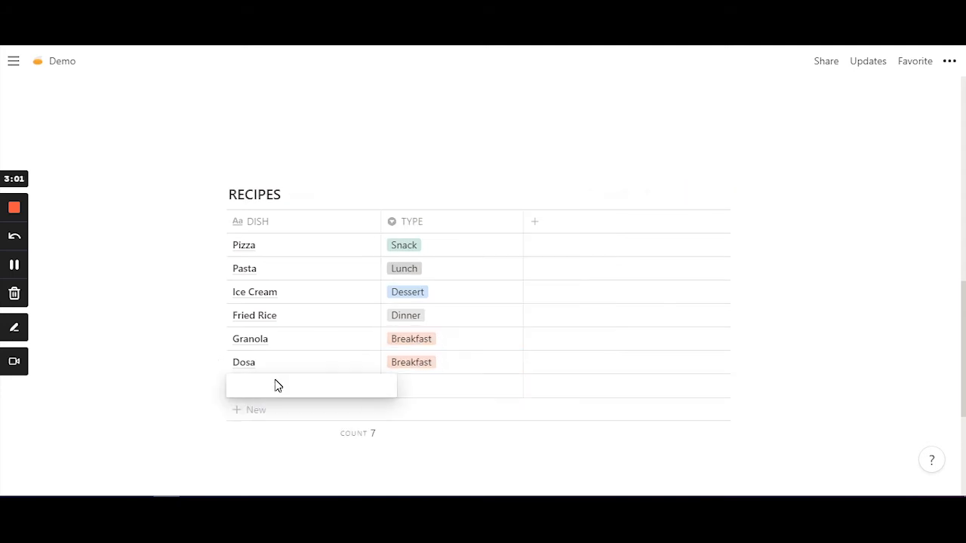
{"action": "type", "text": "Fried Noodles"}
{"action": "key", "text": "Return"}
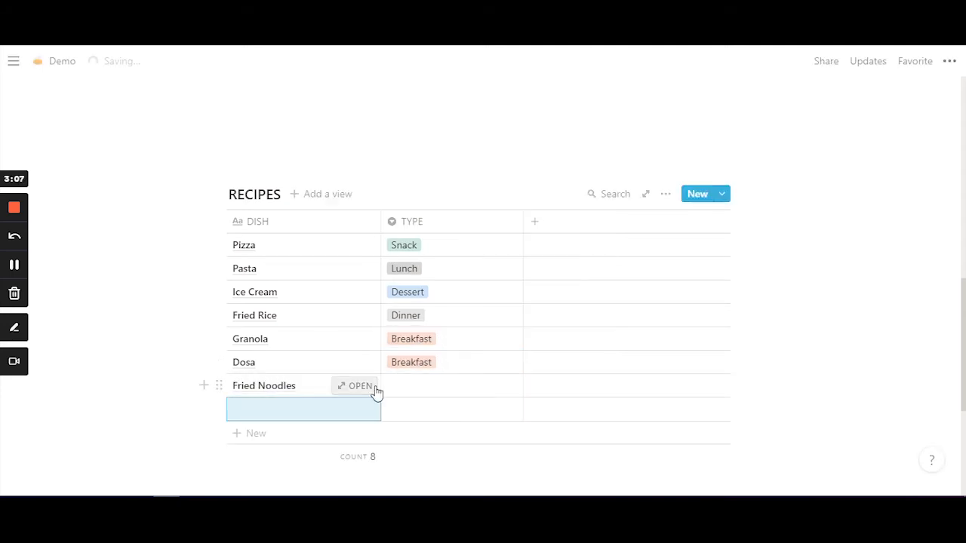
{"action": "left_click", "coordinate": [434, 385]}
{"action": "left_click", "coordinate": [421, 321]}
{"action": "left_click", "coordinate": [219, 409]}
{"action": "left_click", "coordinate": [80, 347]}
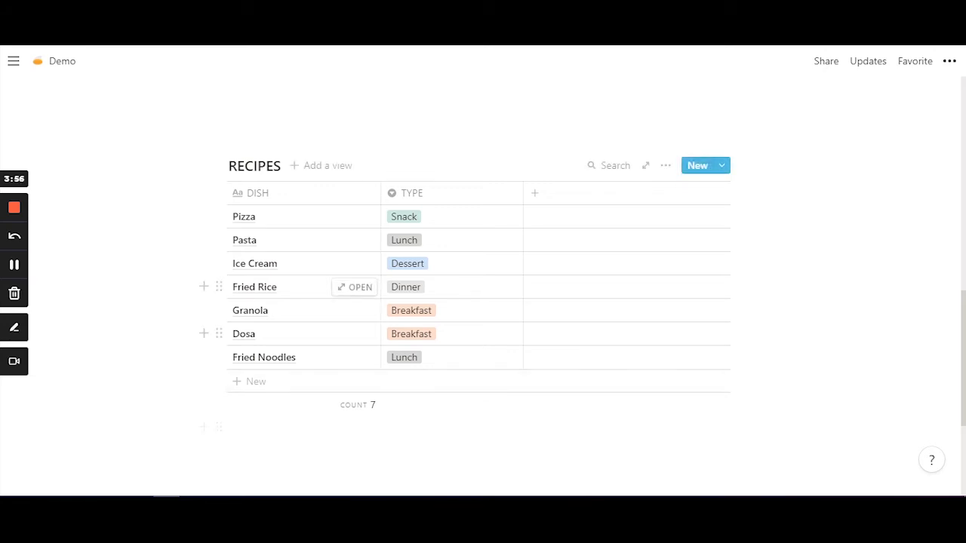
Step: Add a single filter to the default view of the RECIPES table
{"action": "left_click", "coordinate": [667, 170]}
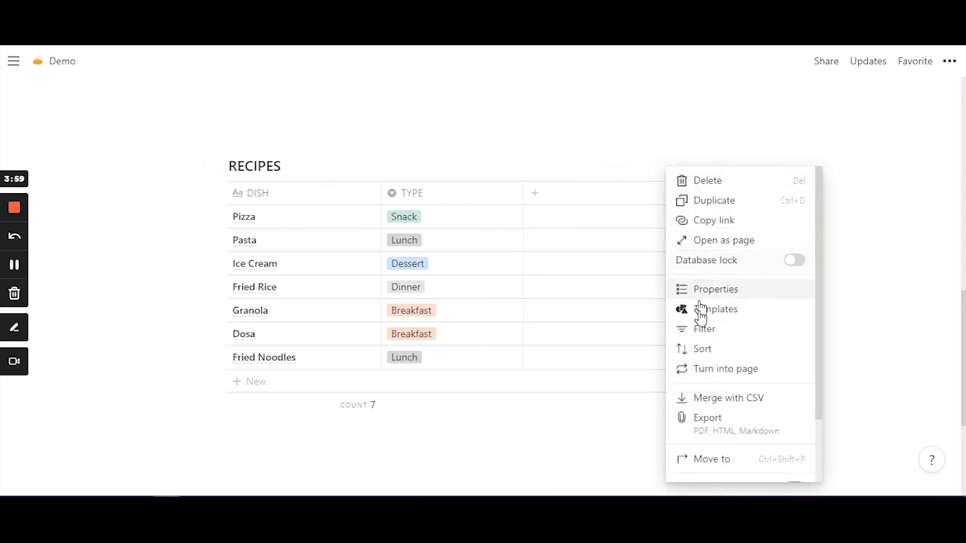
{"action": "scroll", "coordinate": [702, 368], "scroll_direction": "down", "scroll_amount": 1}
{"action": "scroll", "coordinate": [743, 364], "scroll_direction": "up", "scroll_amount": 2}
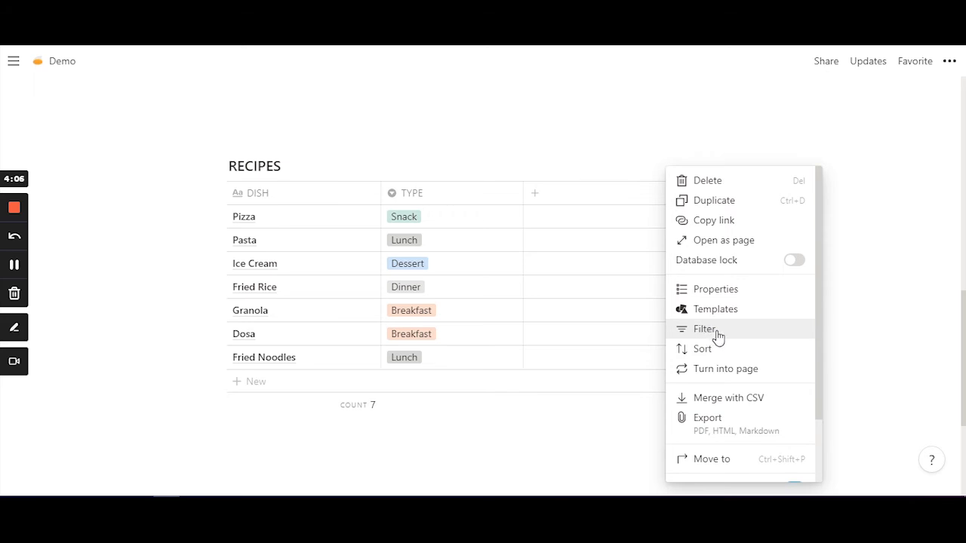
{"action": "left_click", "coordinate": [713, 337]}
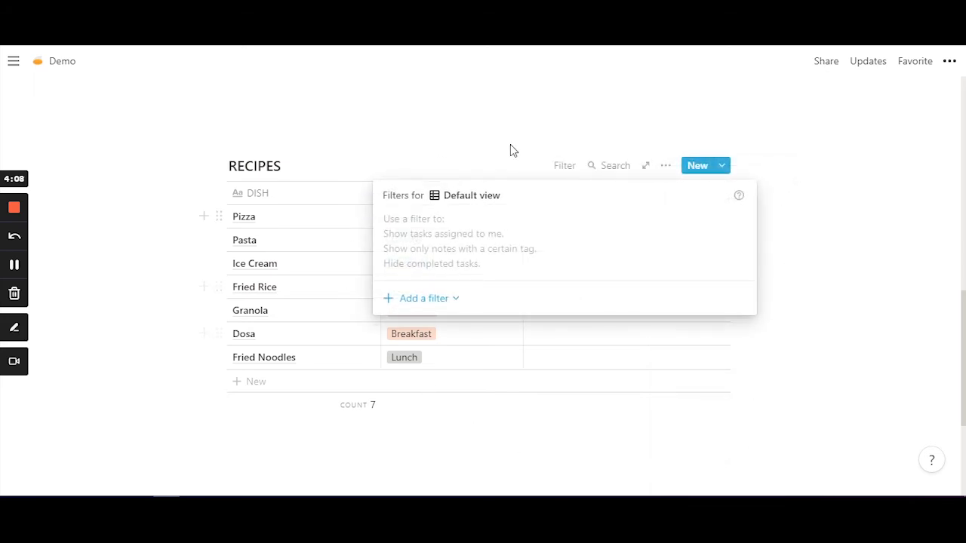
{"action": "left_click", "coordinate": [442, 300]}
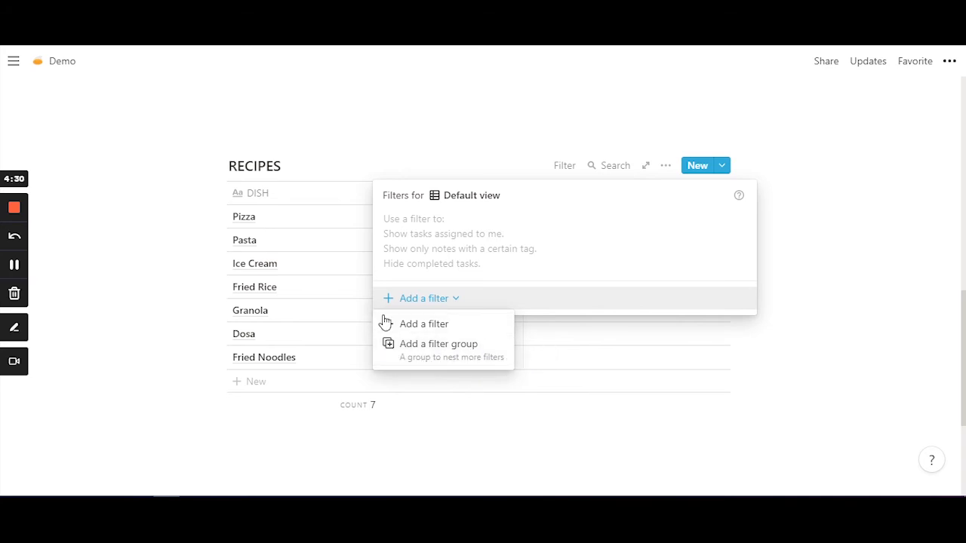
{"action": "left_click", "coordinate": [435, 330]}
{"action": "left_click", "coordinate": [443, 332]}
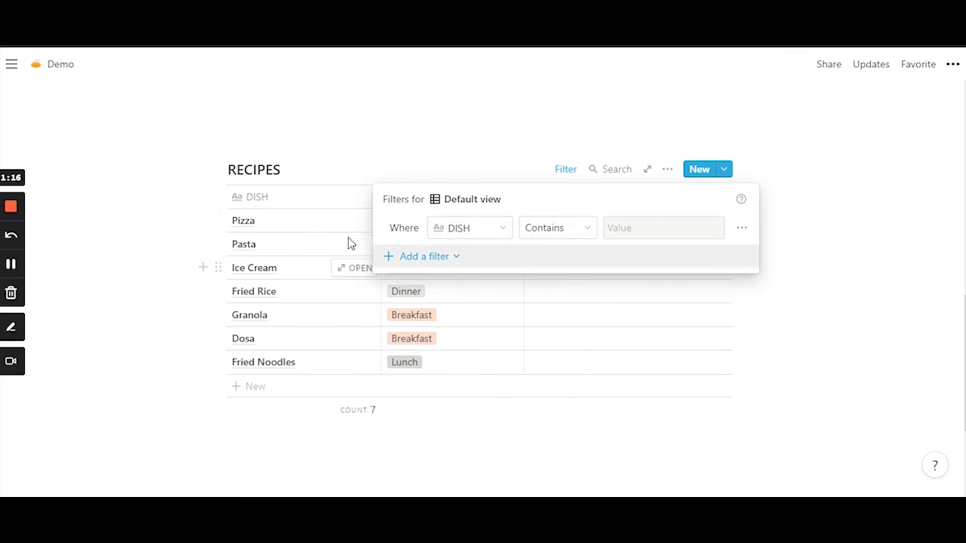
Step: Set the filter to show only the recipes whose TYPE is Breakfast and close the filter settings
{"action": "left_click", "coordinate": [452, 230]}
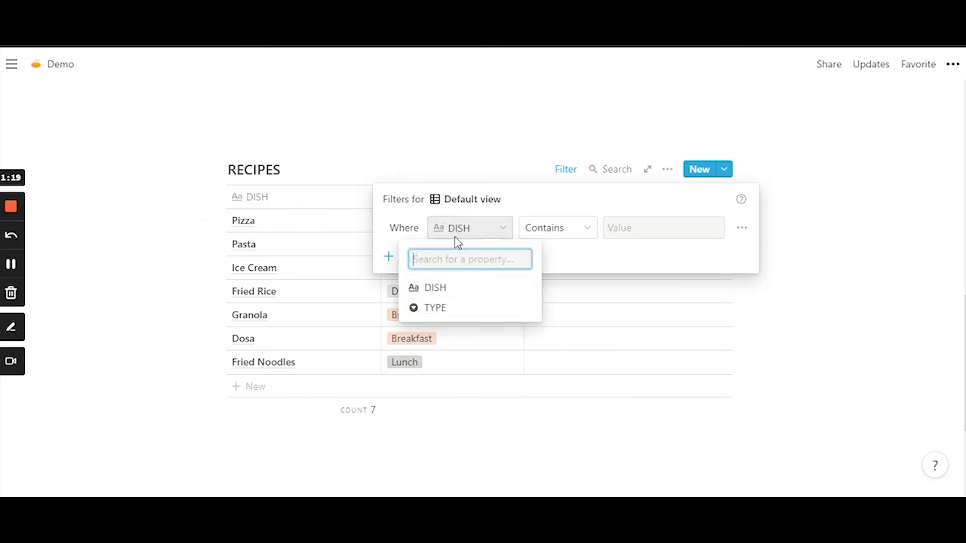
{"action": "left_click", "coordinate": [450, 314]}
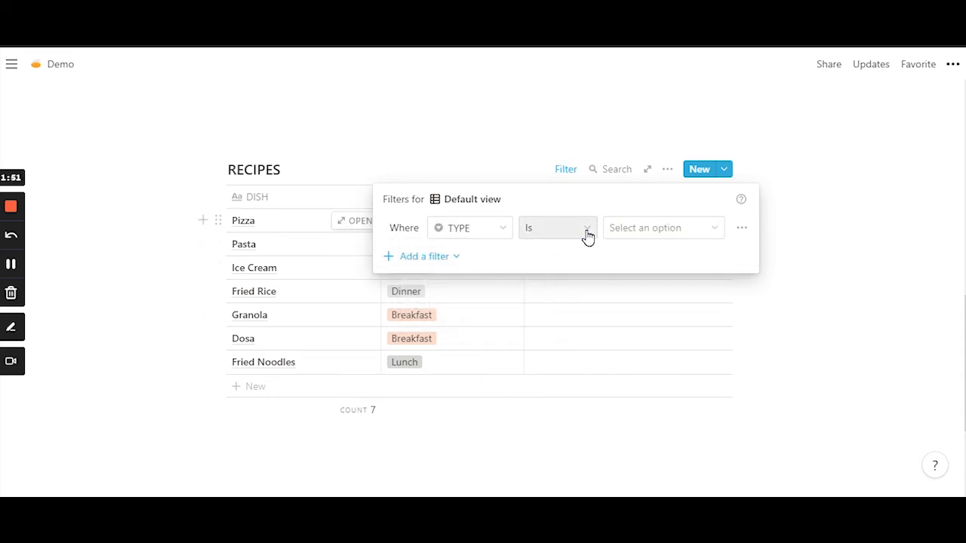
{"action": "left_click", "coordinate": [686, 234]}
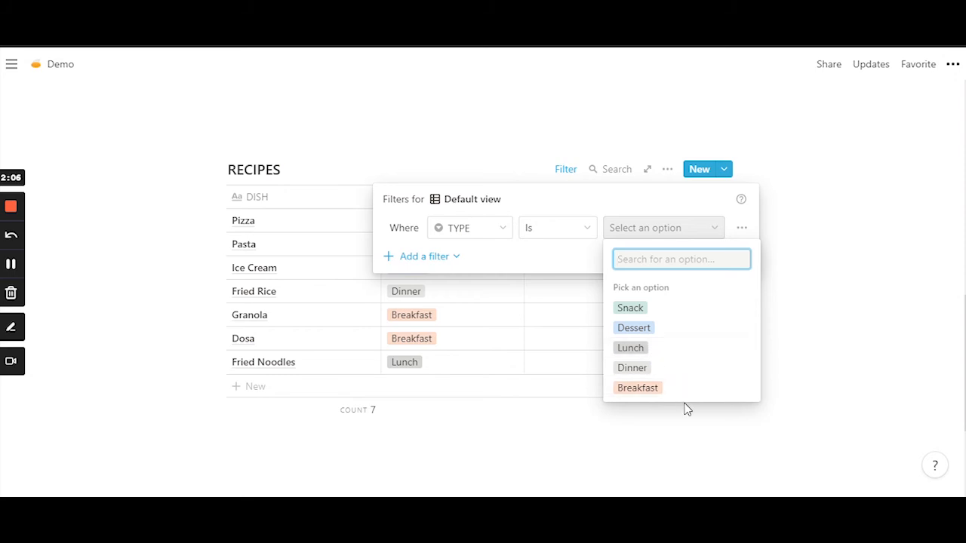
{"action": "left_click", "coordinate": [637, 388]}
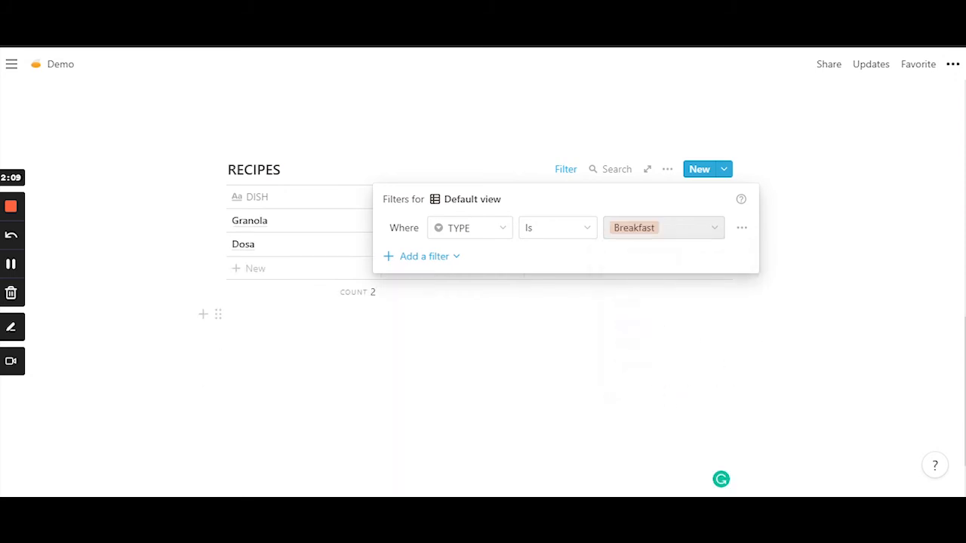
{"action": "left_click", "coordinate": [638, 385]}
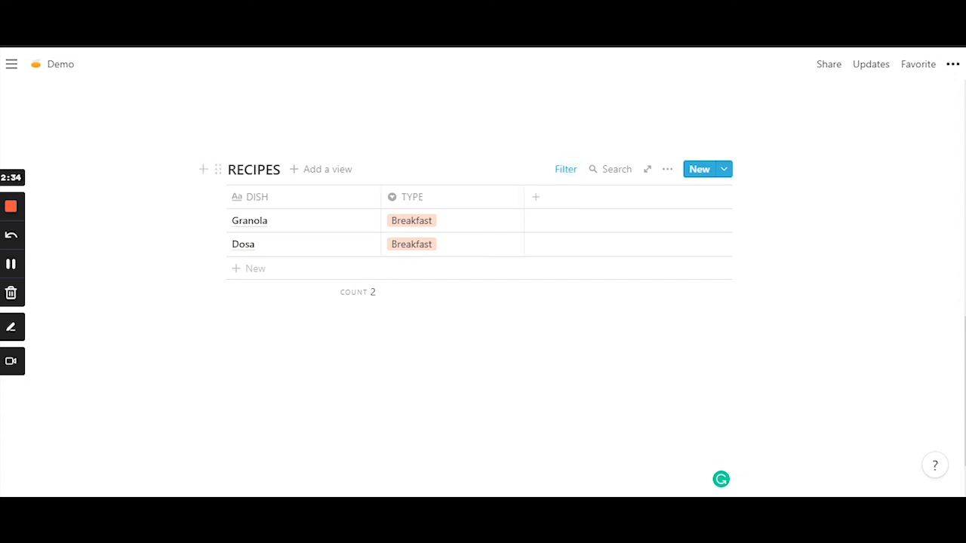
{"action": "left_click", "coordinate": [566, 174]}
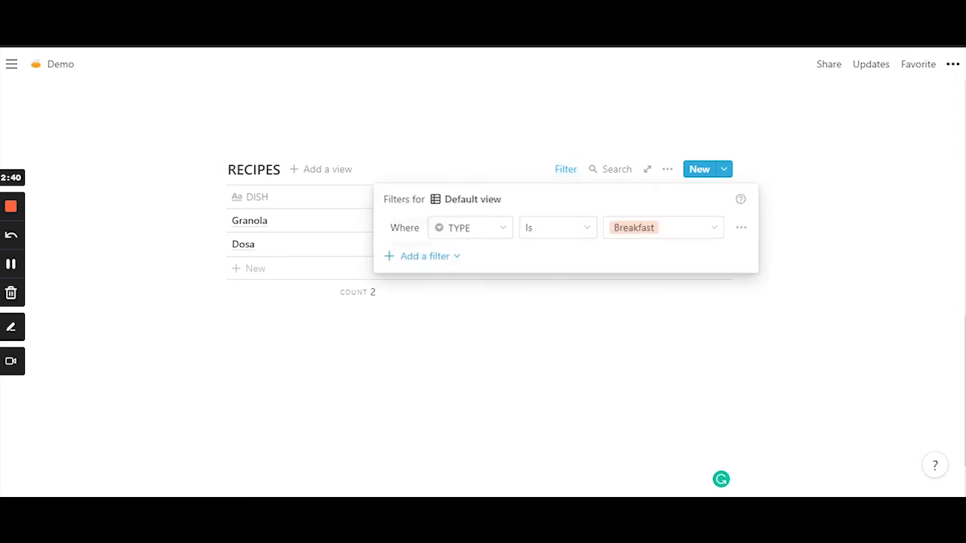
{"action": "left_click", "coordinate": [642, 155]}
{"action": "left_click", "coordinate": [668, 169]}
{"action": "left_click", "coordinate": [612, 184]}
Step: Change the TYPE filter's value to Snack and return to the table
{"action": "left_click", "coordinate": [564, 174]}
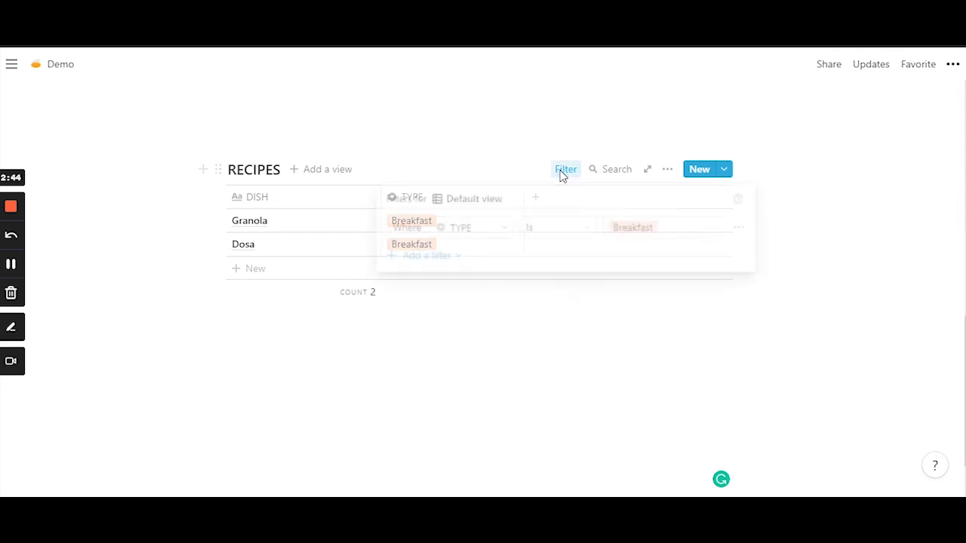
{"action": "left_click", "coordinate": [645, 235]}
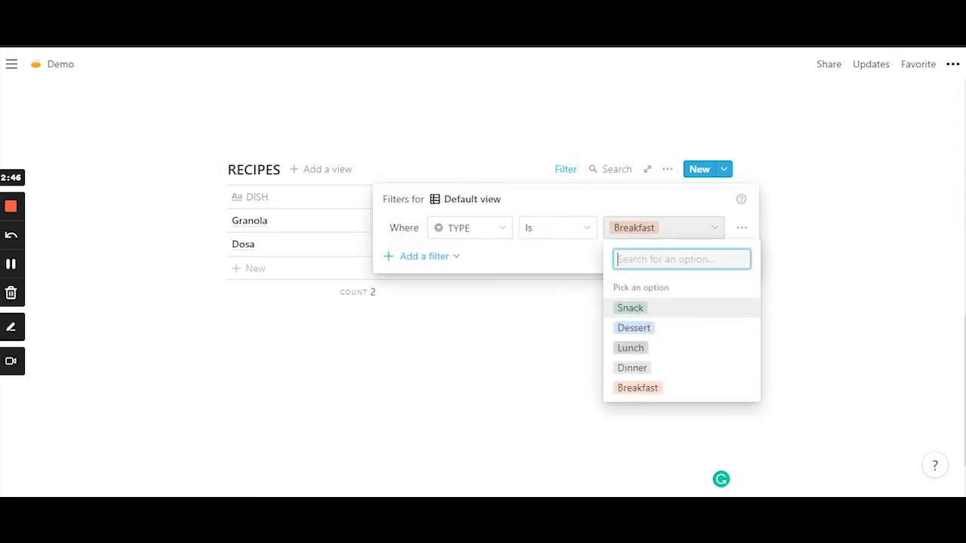
{"action": "left_click", "coordinate": [632, 309]}
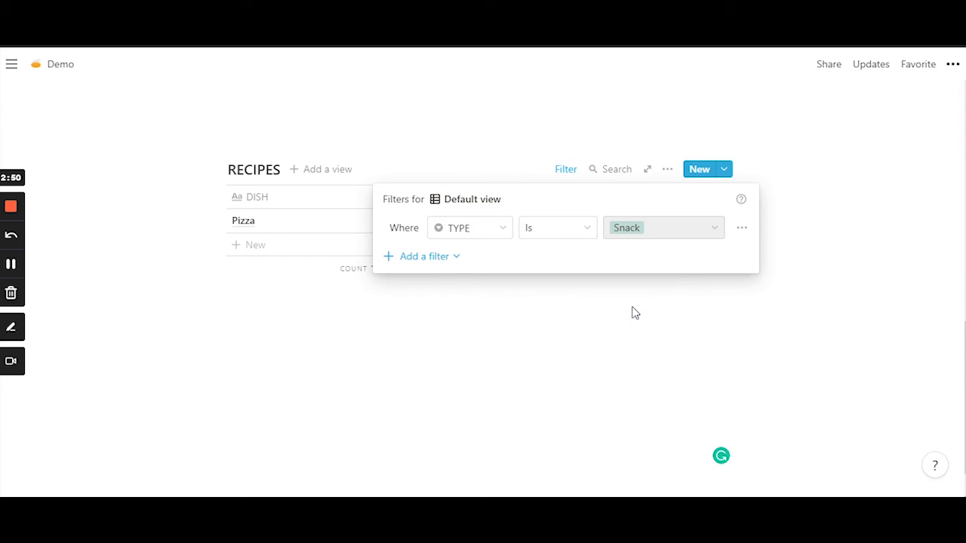
{"action": "left_click", "coordinate": [330, 324]}
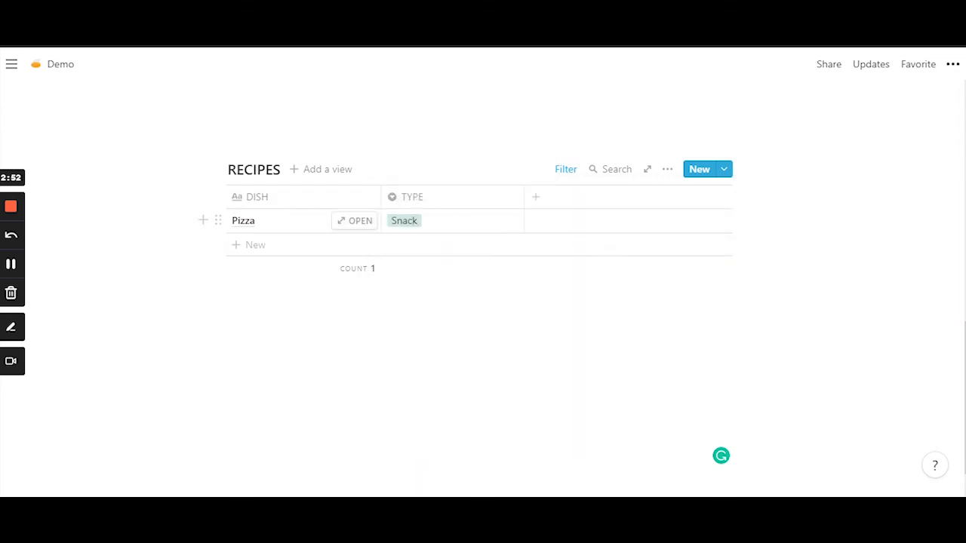
Step: Change the TYPE filter's value to Lunch and close the filter settings
{"action": "left_click", "coordinate": [565, 172]}
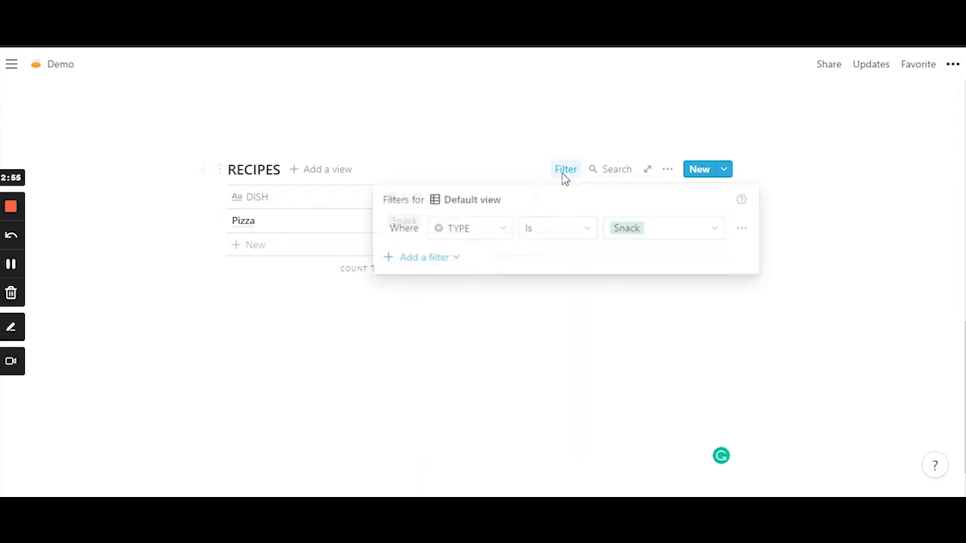
{"action": "left_click", "coordinate": [686, 239]}
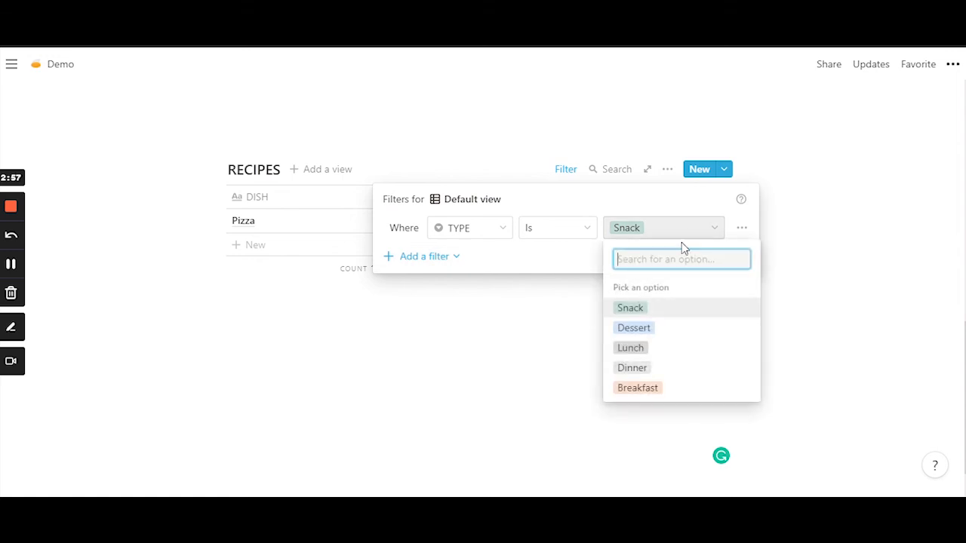
{"action": "left_click", "coordinate": [632, 354]}
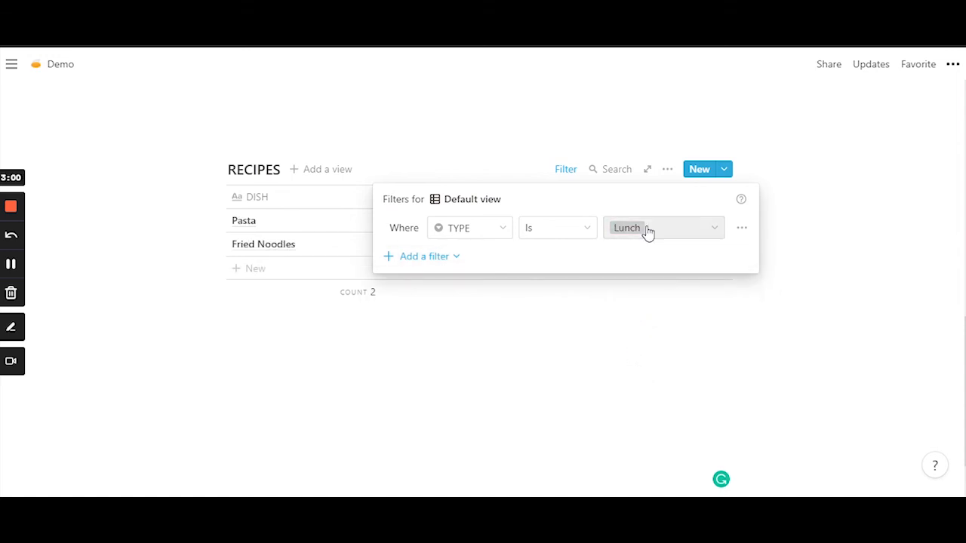
{"action": "left_click", "coordinate": [563, 324]}
Step: Switch the TYPE filter of the RECIPES table to Dessert and close the filter settings
{"action": "left_click", "coordinate": [568, 172]}
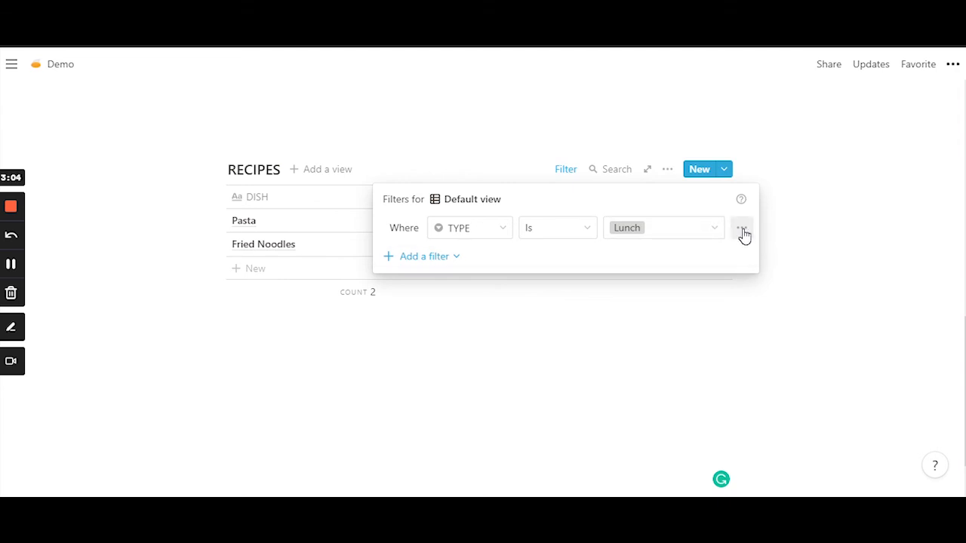
{"action": "left_click", "coordinate": [744, 233]}
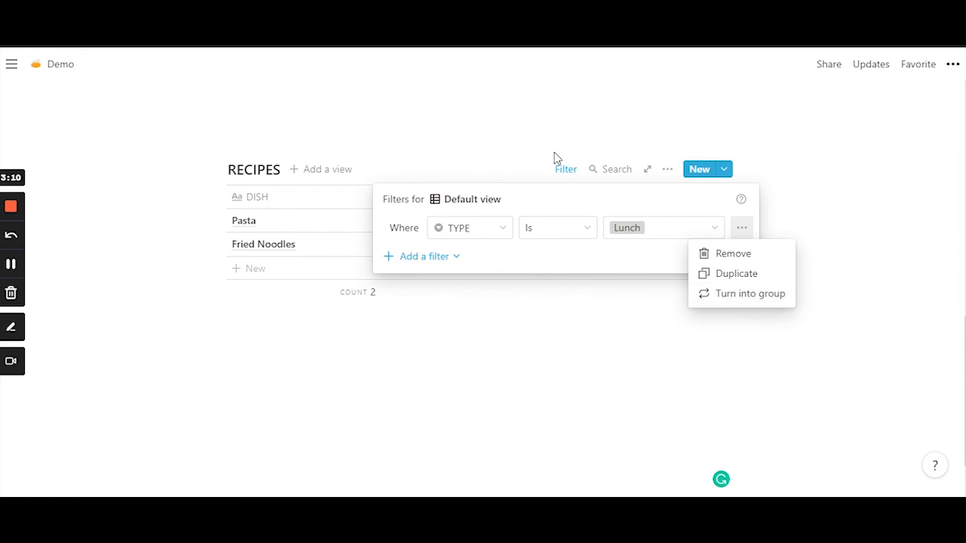
{"action": "left_click", "coordinate": [669, 138]}
{"action": "left_click", "coordinate": [647, 236]}
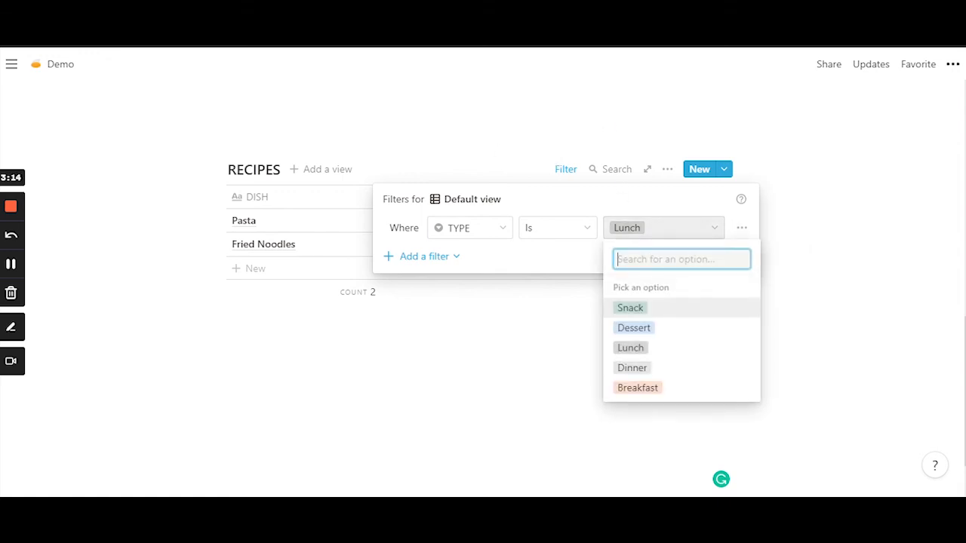
{"action": "left_click", "coordinate": [633, 332]}
{"action": "left_click", "coordinate": [654, 313]}
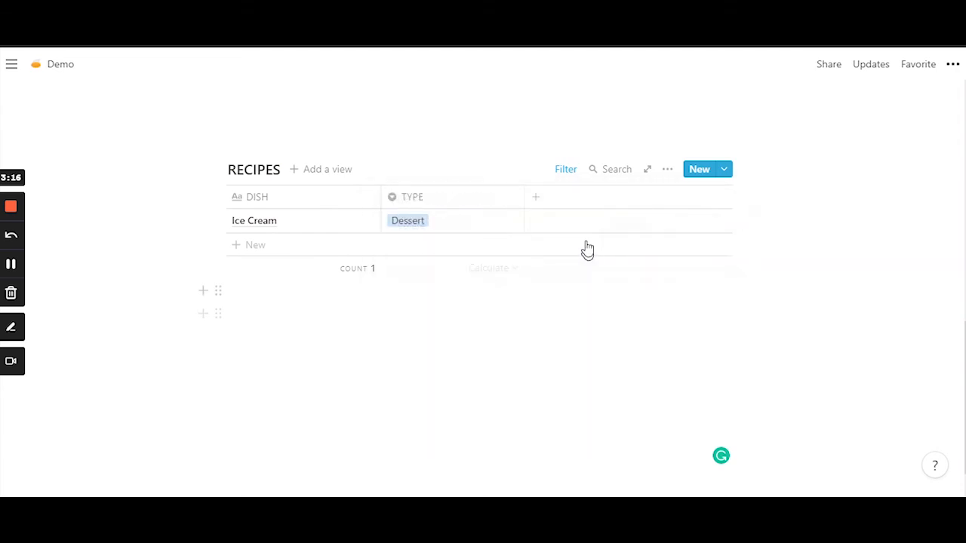
Step: Change the TYPE filter from Dessert to Lunch and return to the RECIPES table
{"action": "left_click", "coordinate": [568, 171]}
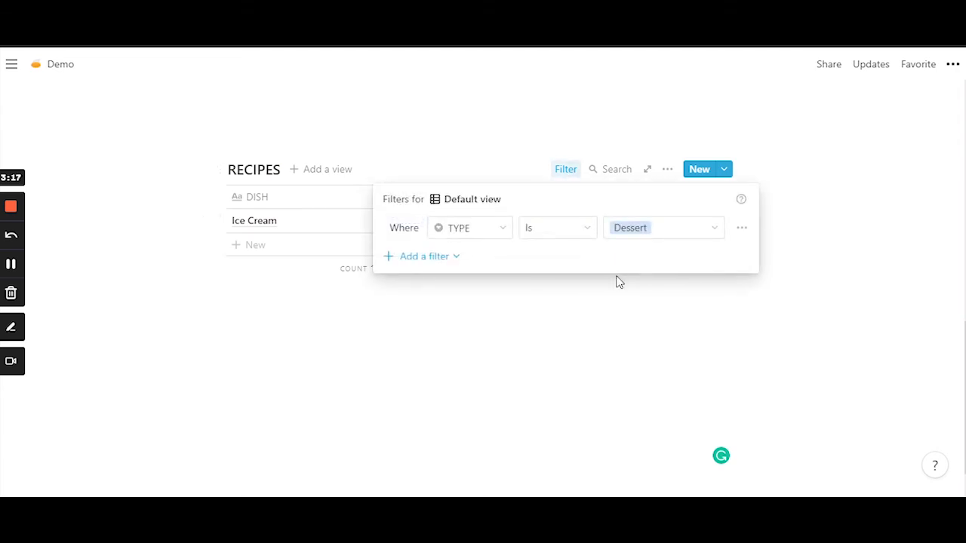
{"action": "left_click", "coordinate": [627, 229]}
{"action": "left_click", "coordinate": [629, 351]}
{"action": "left_click", "coordinate": [584, 324]}
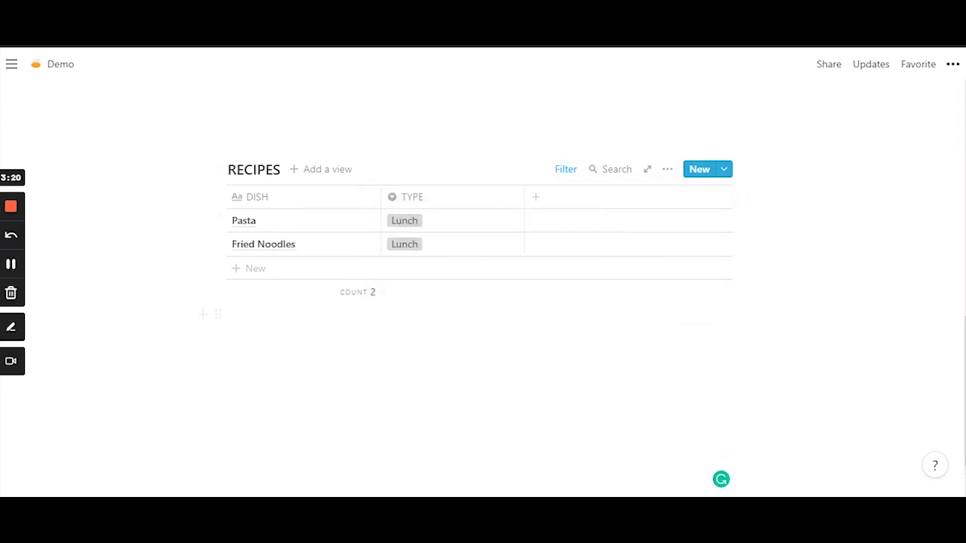
Step: Set the TYPE filter to show only Dinner recipes and close the filter settings
{"action": "left_click", "coordinate": [568, 171]}
{"action": "left_click", "coordinate": [625, 231]}
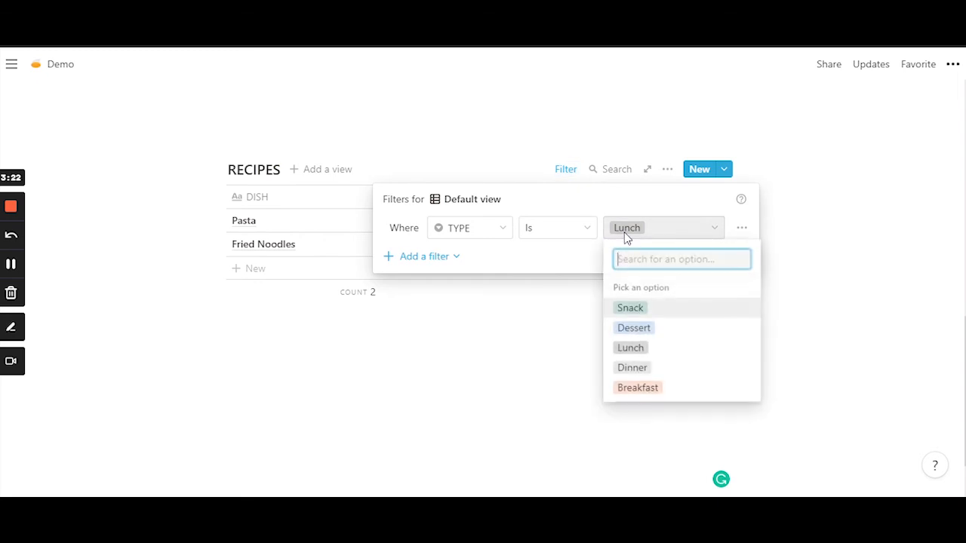
{"action": "left_click", "coordinate": [635, 369]}
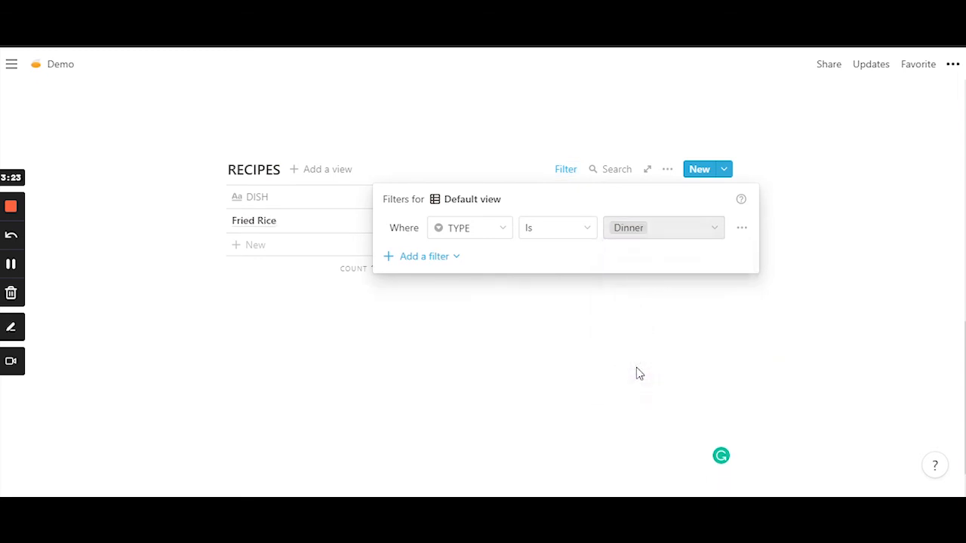
{"action": "left_click", "coordinate": [642, 318]}
Step: Set the TYPE filter to show only Breakfast recipes and return to the RECIPES table
{"action": "left_click", "coordinate": [565, 169]}
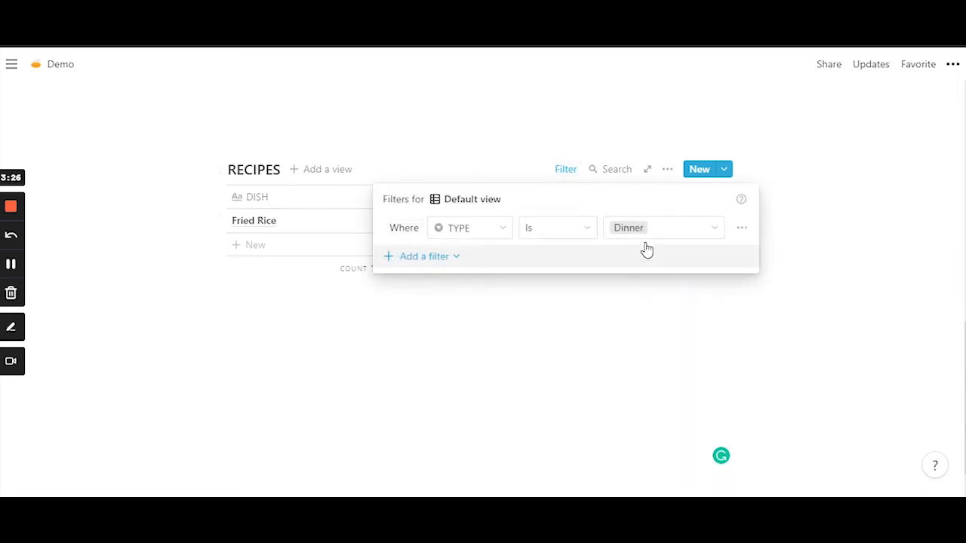
{"action": "left_click", "coordinate": [616, 308]}
{"action": "left_click", "coordinate": [575, 174]}
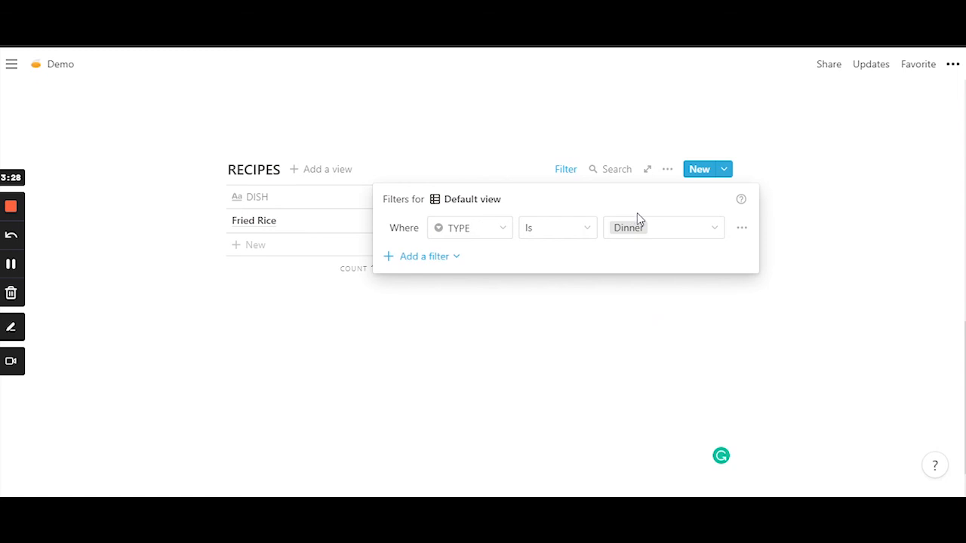
{"action": "left_click", "coordinate": [662, 229]}
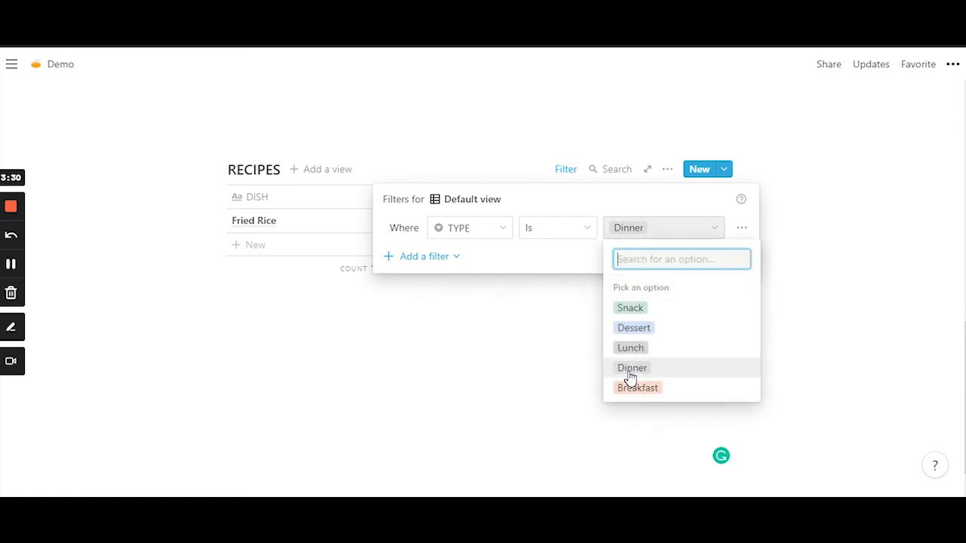
{"action": "left_click", "coordinate": [640, 395]}
{"action": "left_click", "coordinate": [285, 328]}
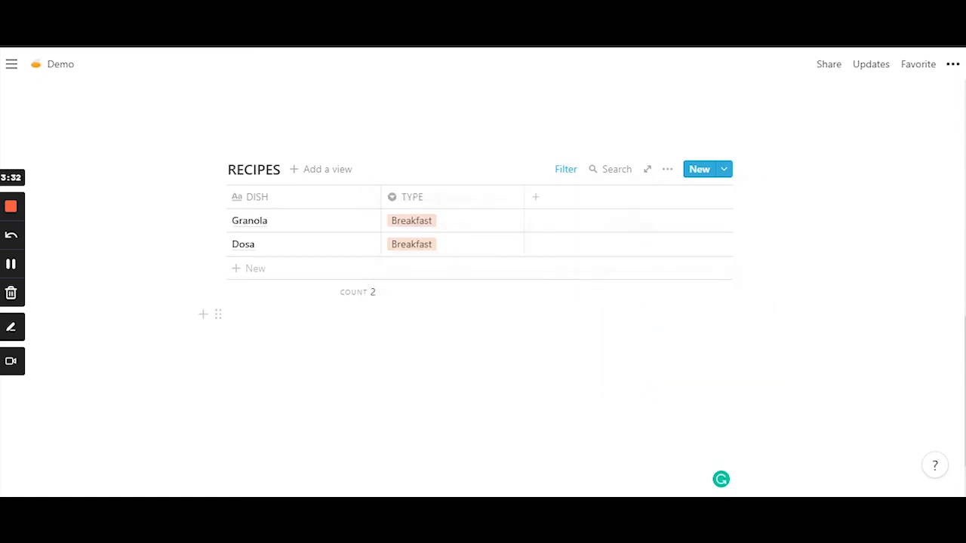